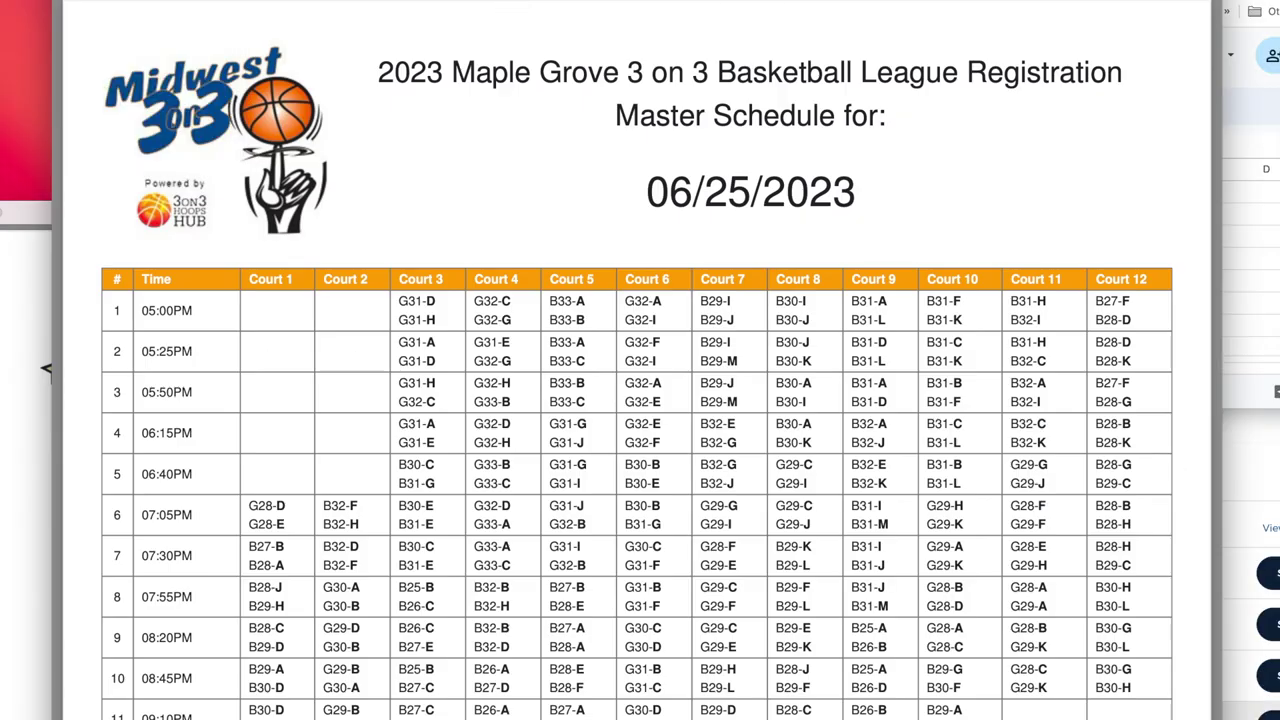
Step: View the 06/25/2023 master schedule and bring the 3 on 3 Estimated Profit Calculator spreadsheet to the front
{"action": "scroll", "coordinate": [640, 400], "scroll_direction": "down", "scroll_amount": 1}
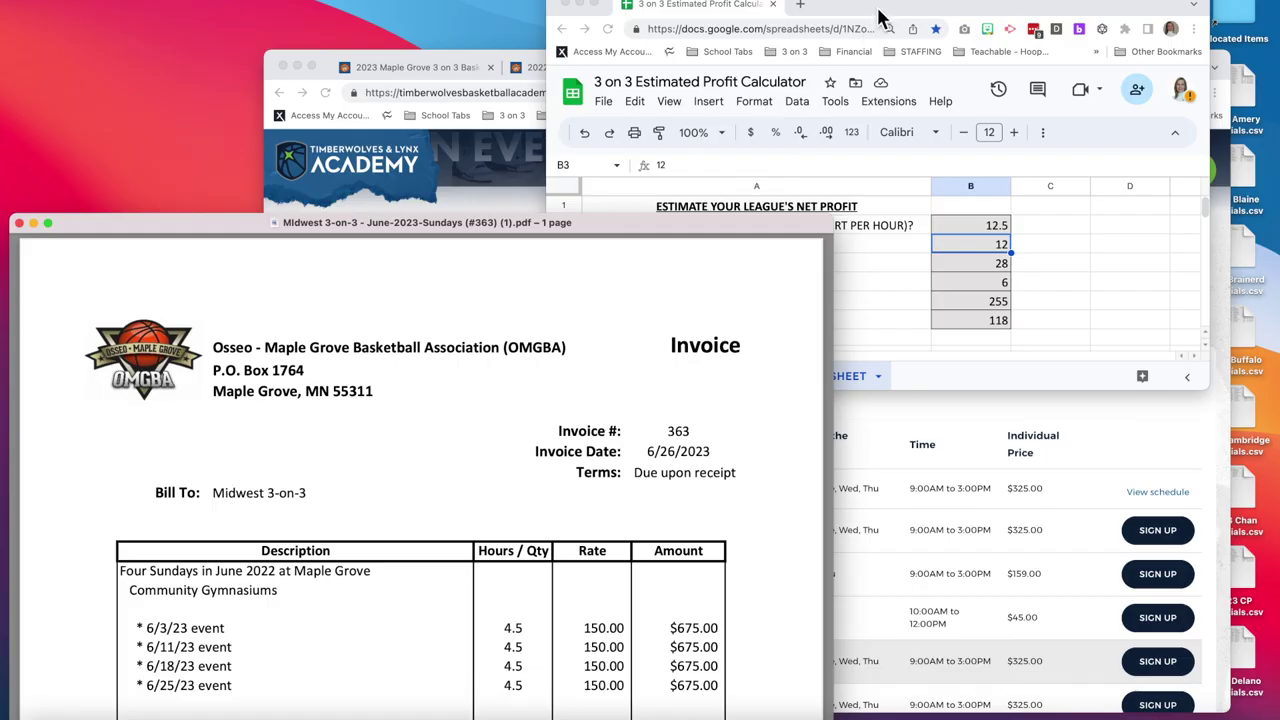
{"action": "left_click", "coordinate": [880, 18]}
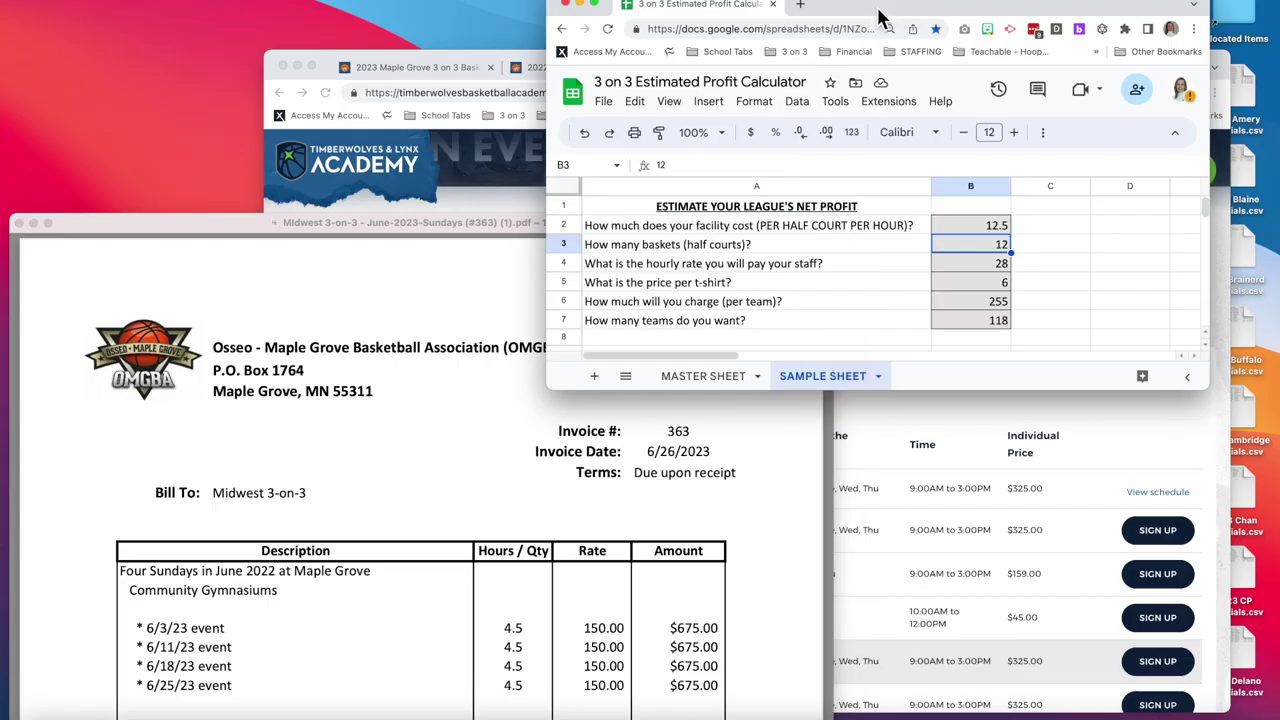
{"action": "left_click_drag", "start_coordinate": [880, 18], "coordinate": [513, 31]}
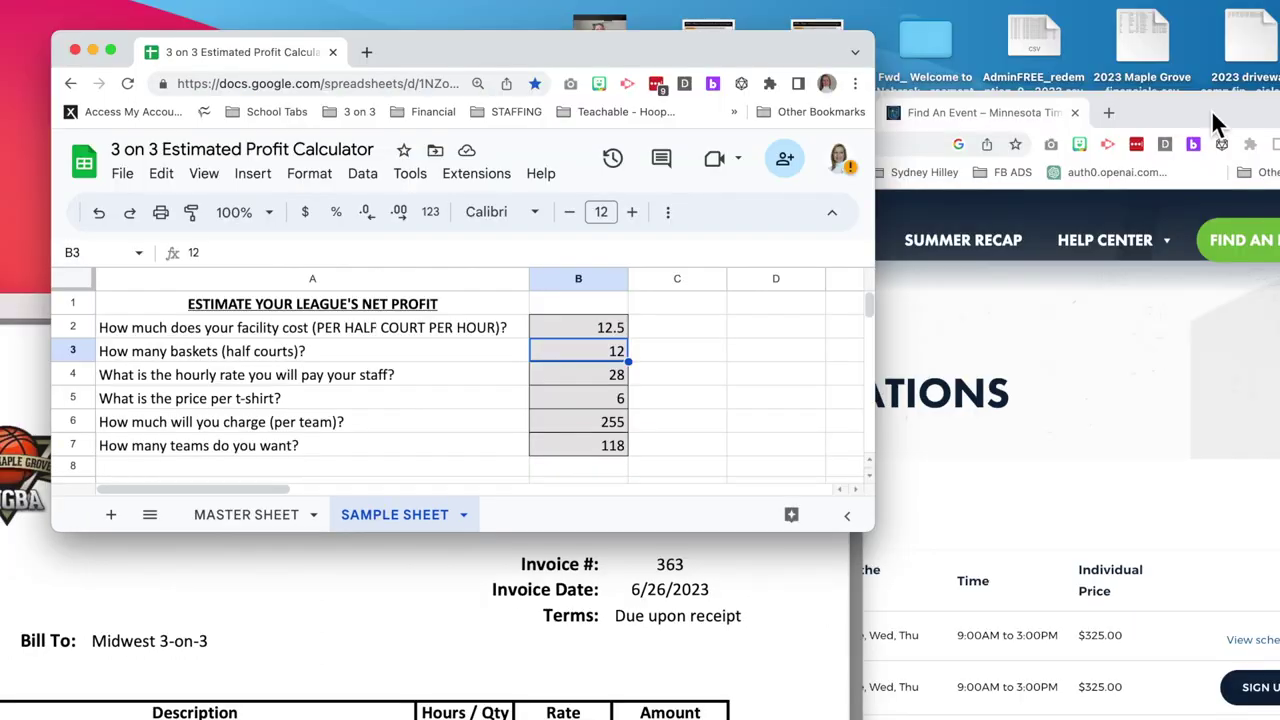
Step: Switch to the registrations browser window and compare the entry totals of the 2023 and 2022 Maple Grove 3 on 3 league registrations
{"action": "left_click", "coordinate": [1211, 109]}
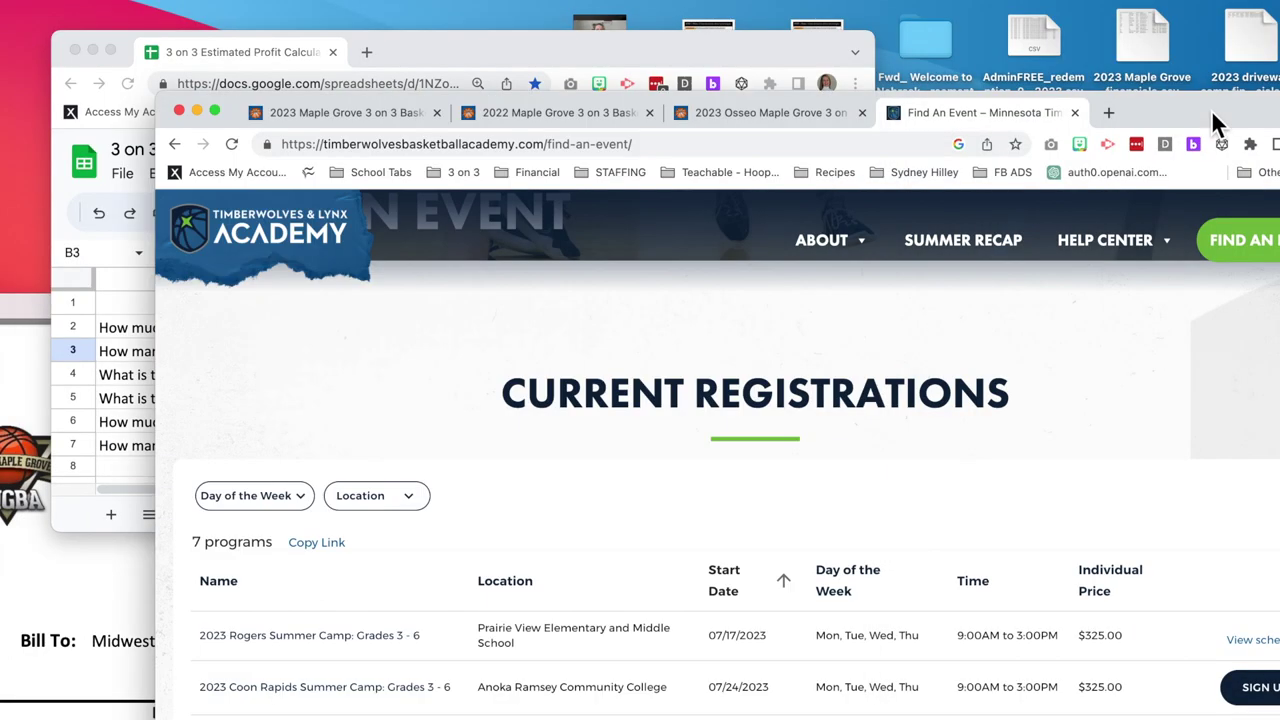
{"action": "left_click_drag", "start_coordinate": [1211, 109], "coordinate": [1127, 62]}
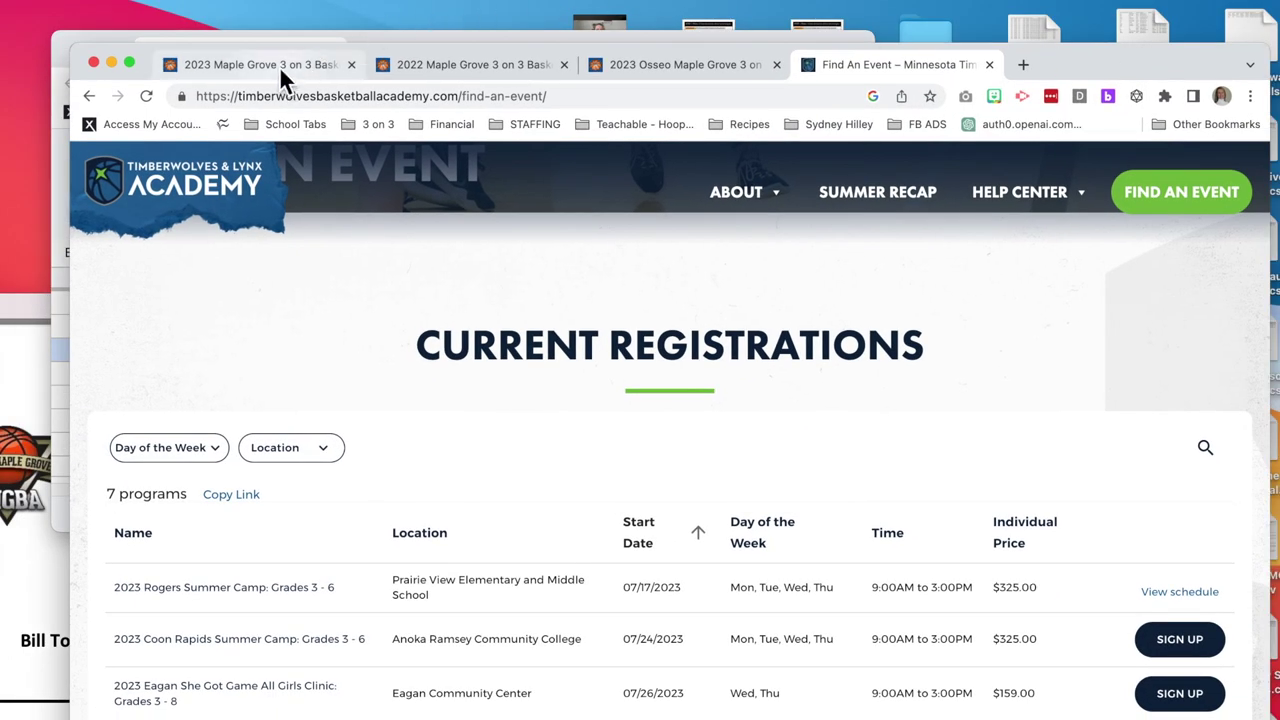
{"action": "left_click", "coordinate": [279, 66]}
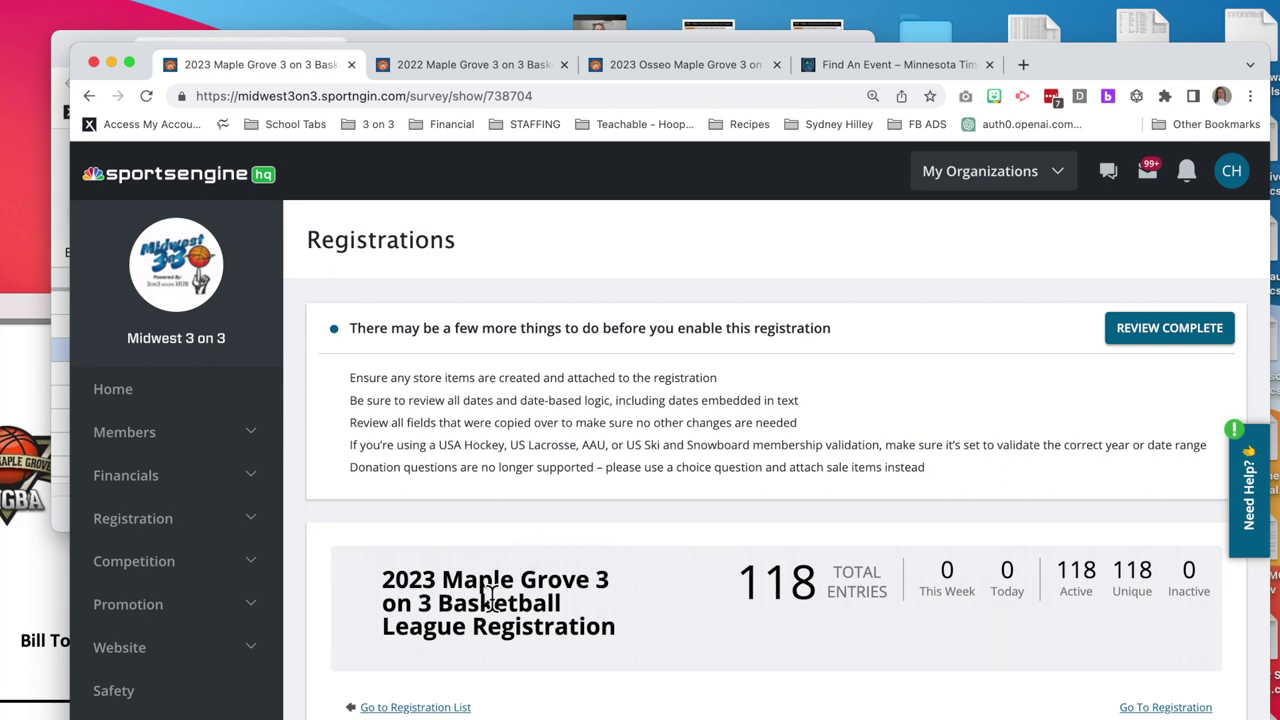
{"action": "scroll", "coordinate": [537, 645], "scroll_direction": "down", "scroll_amount": 1}
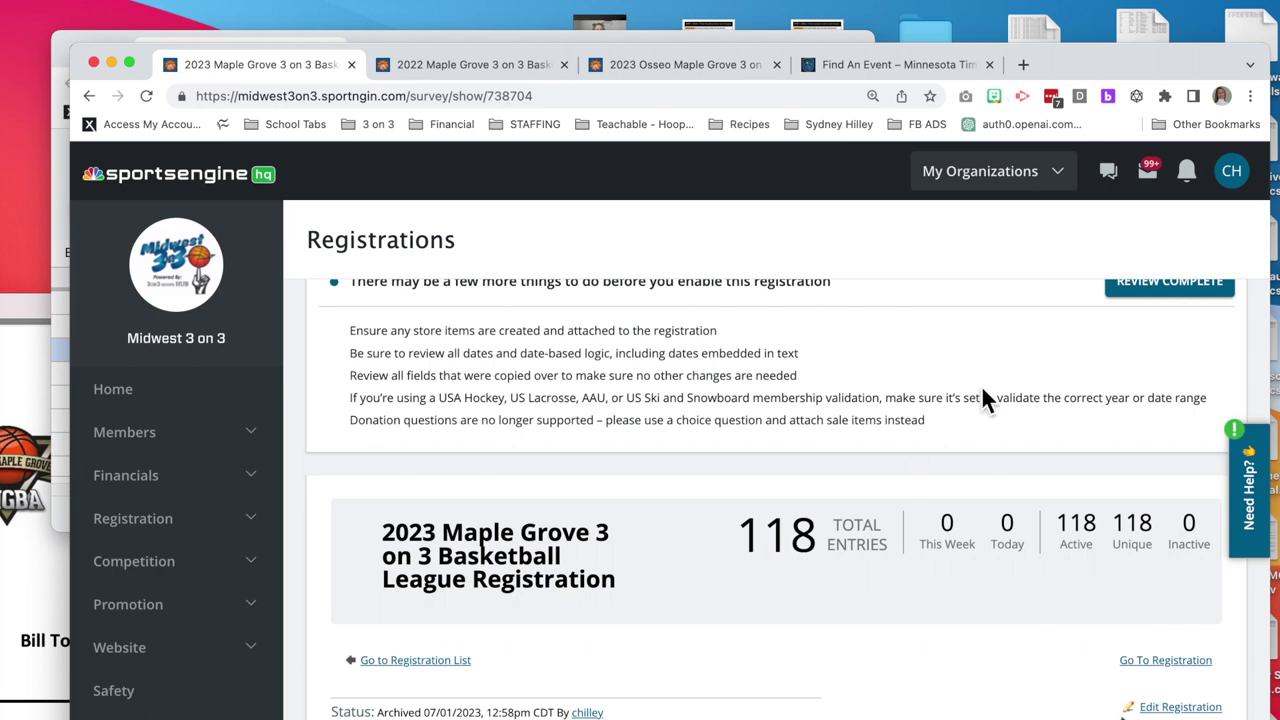
{"action": "left_click", "coordinate": [479, 63]}
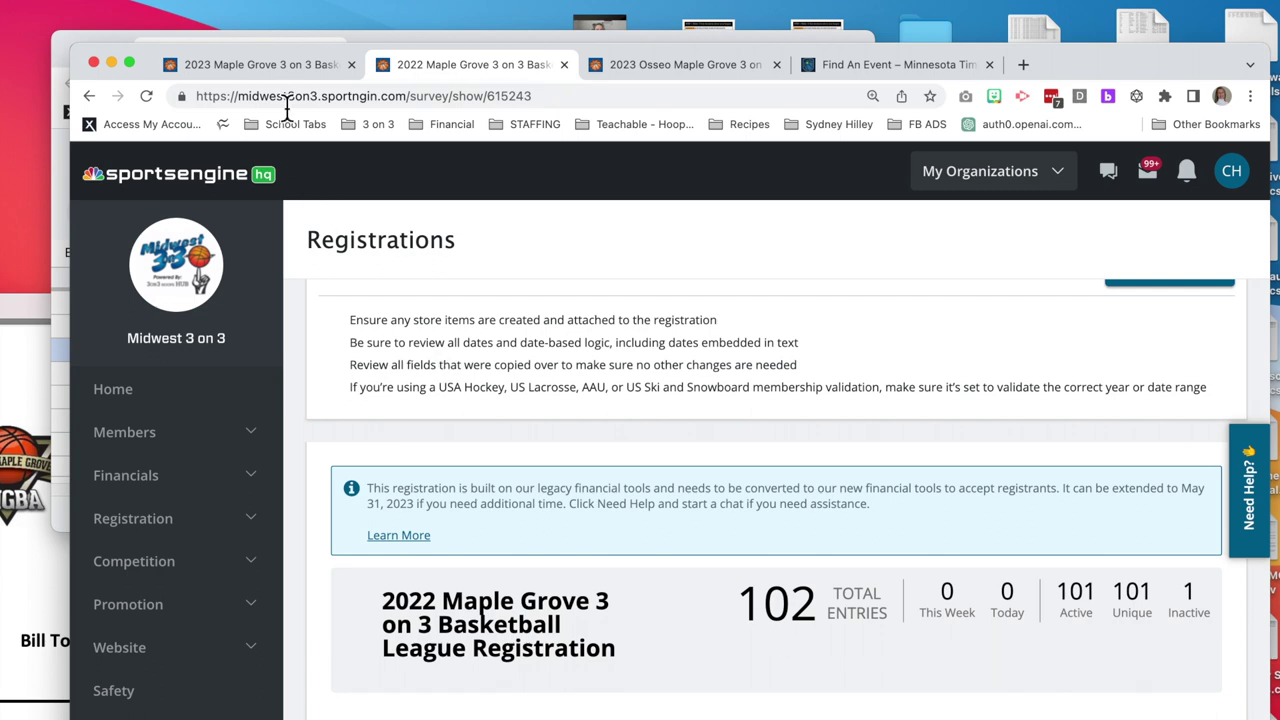
{"action": "left_click", "coordinate": [277, 67]}
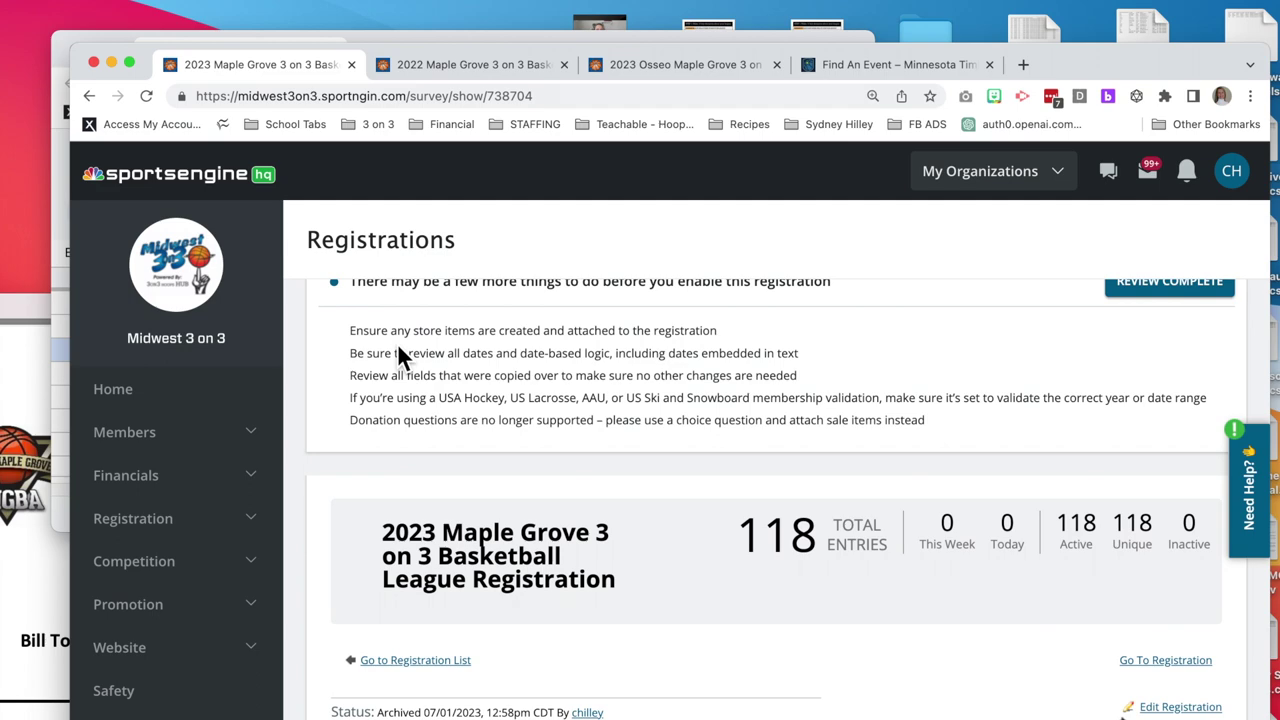
Step: Return to the profit calculator spreadsheet and review the 4-week league's estimated revenue, expenses and net profit
{"action": "double_click", "coordinate": [1123, 63]}
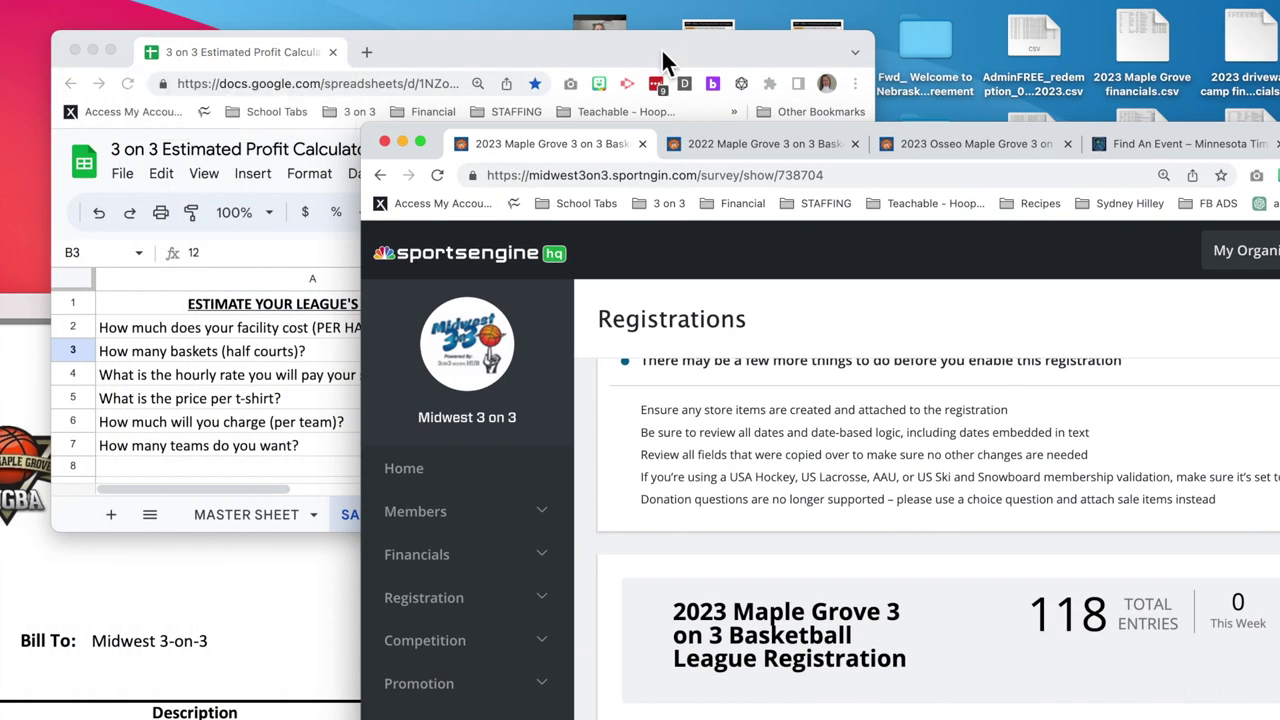
{"action": "double_click", "coordinate": [661, 48]}
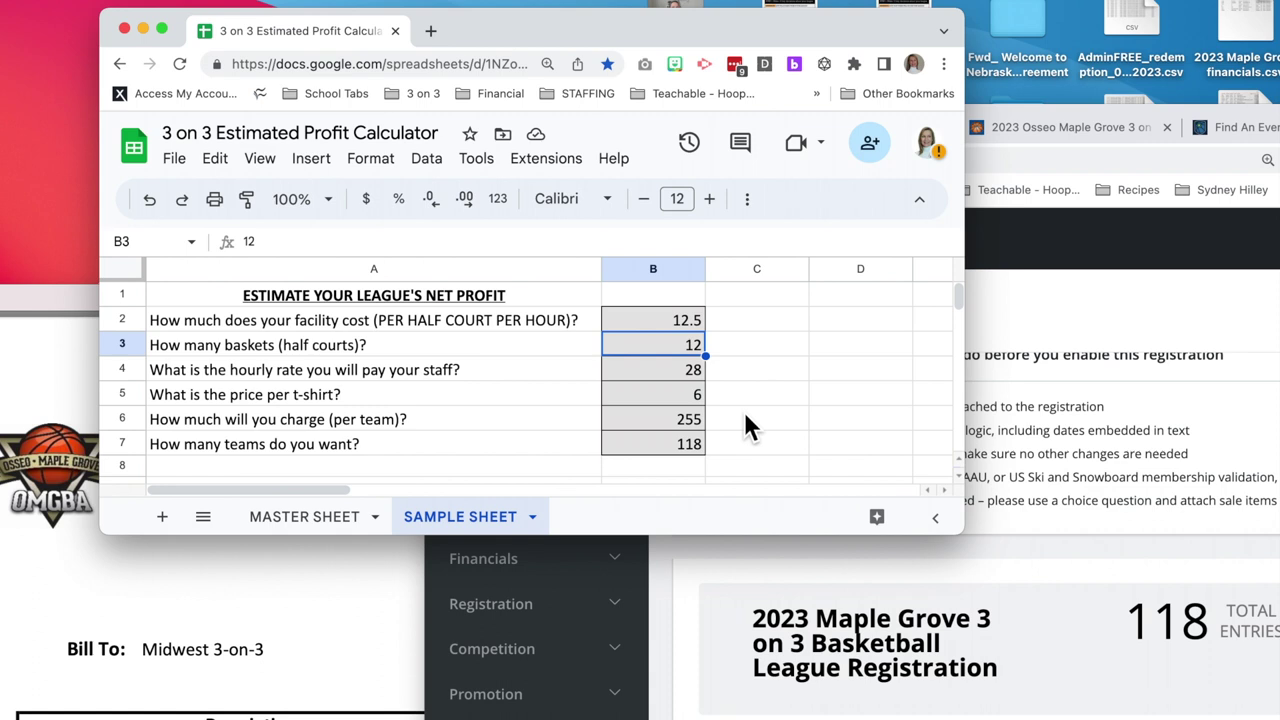
{"action": "scroll", "coordinate": [745, 415], "scroll_direction": "down", "scroll_amount": 4}
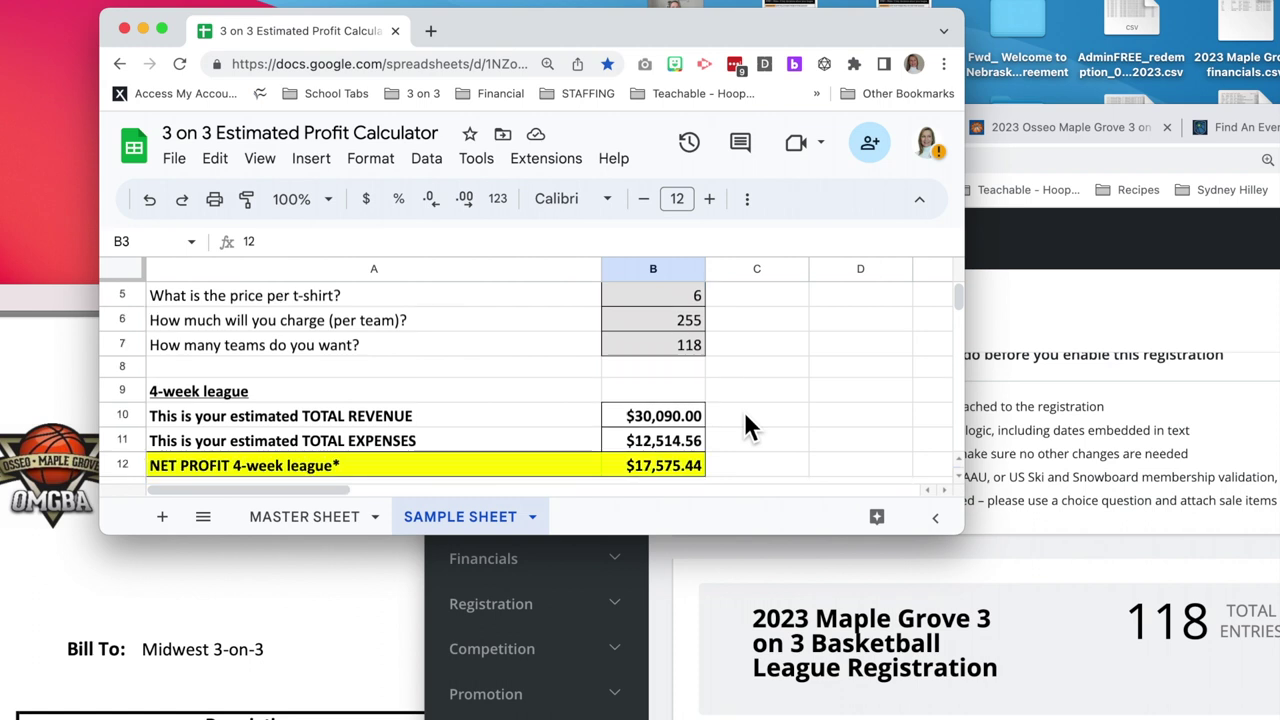
{"action": "scroll", "coordinate": [745, 415], "scroll_direction": "down", "scroll_amount": 1}
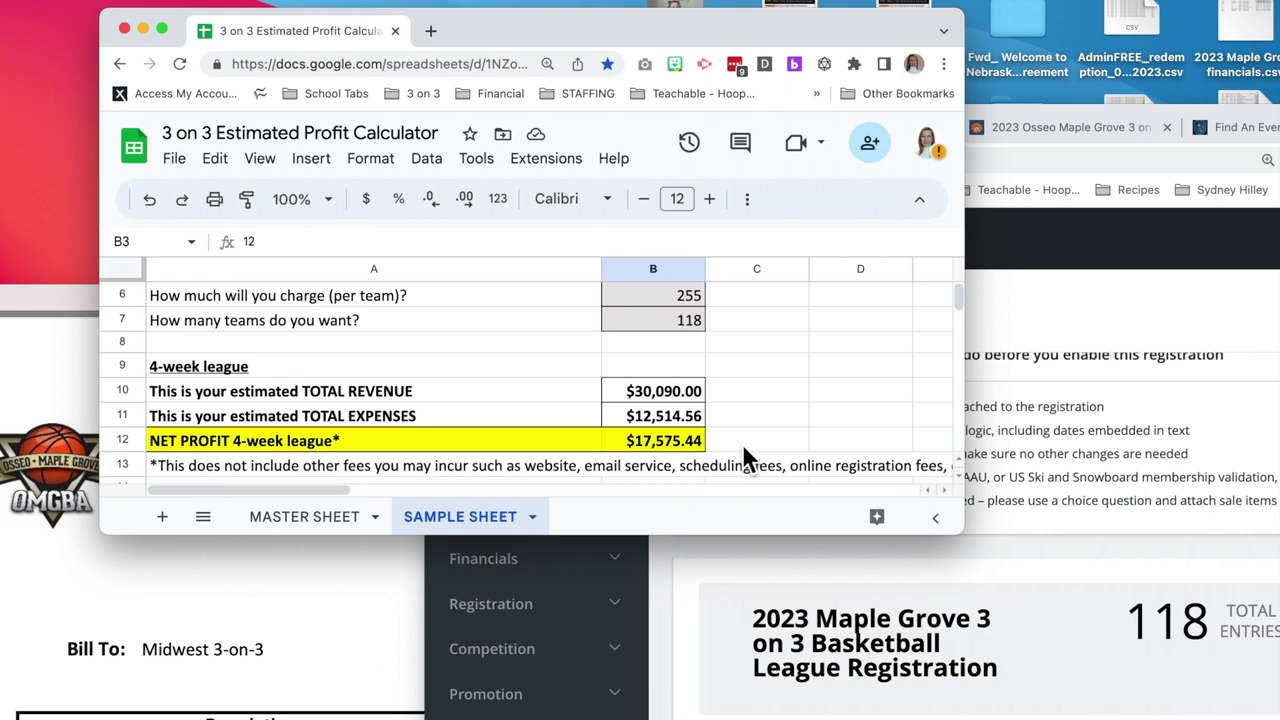
{"action": "scroll", "coordinate": [743, 450], "scroll_direction": "up", "scroll_amount": 3}
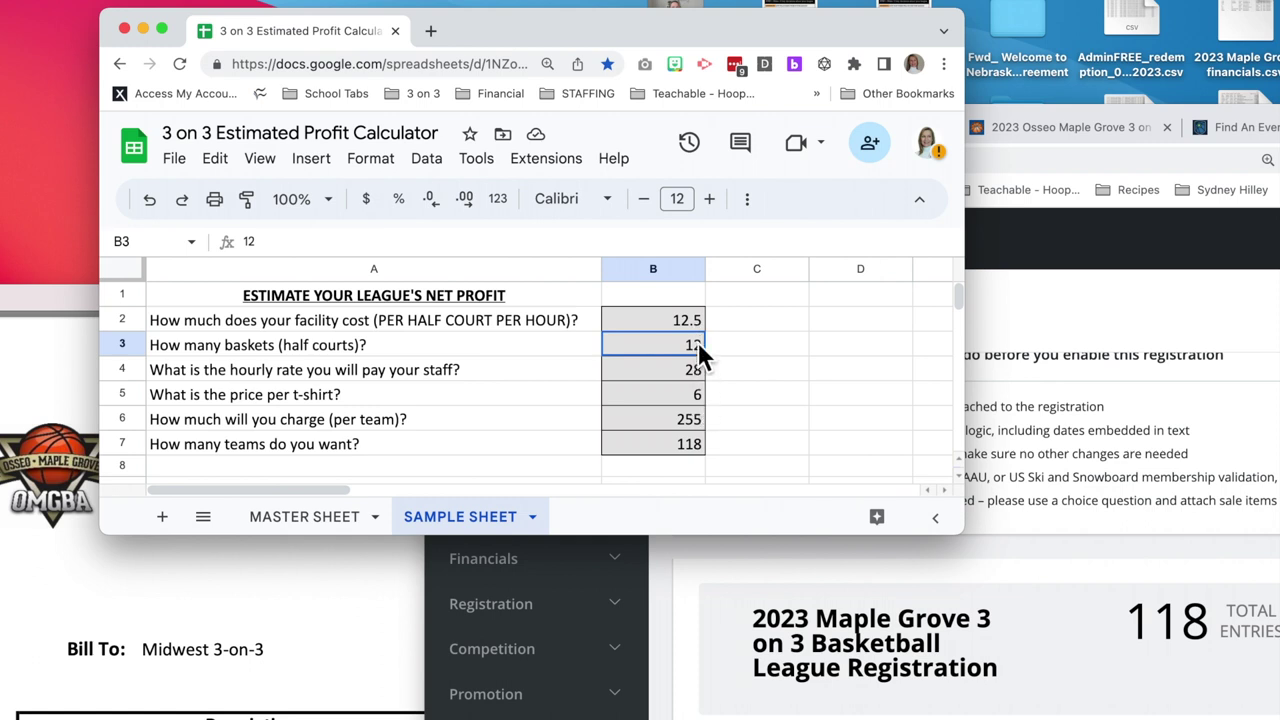
Step: Set the number of teams to 101 in the sample sheet and check the resulting 4-week league net profit
{"action": "left_click", "coordinate": [683, 441]}
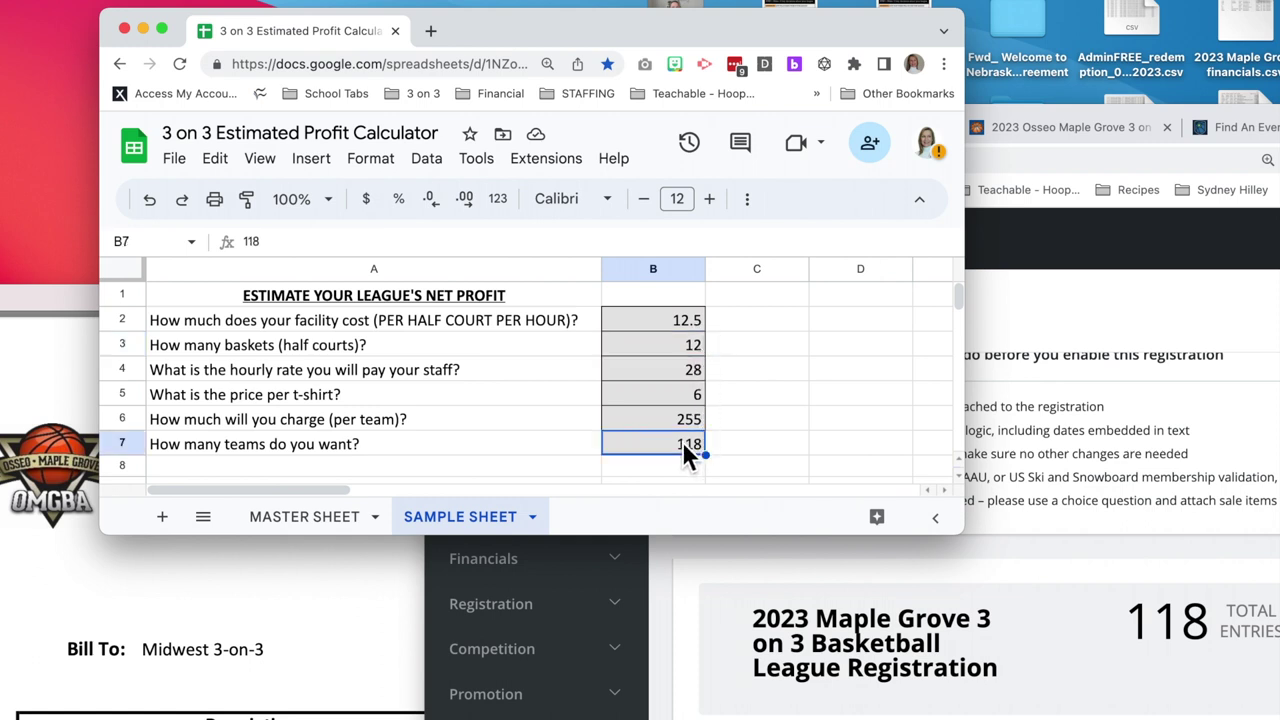
{"action": "double_click", "coordinate": [677, 447]}
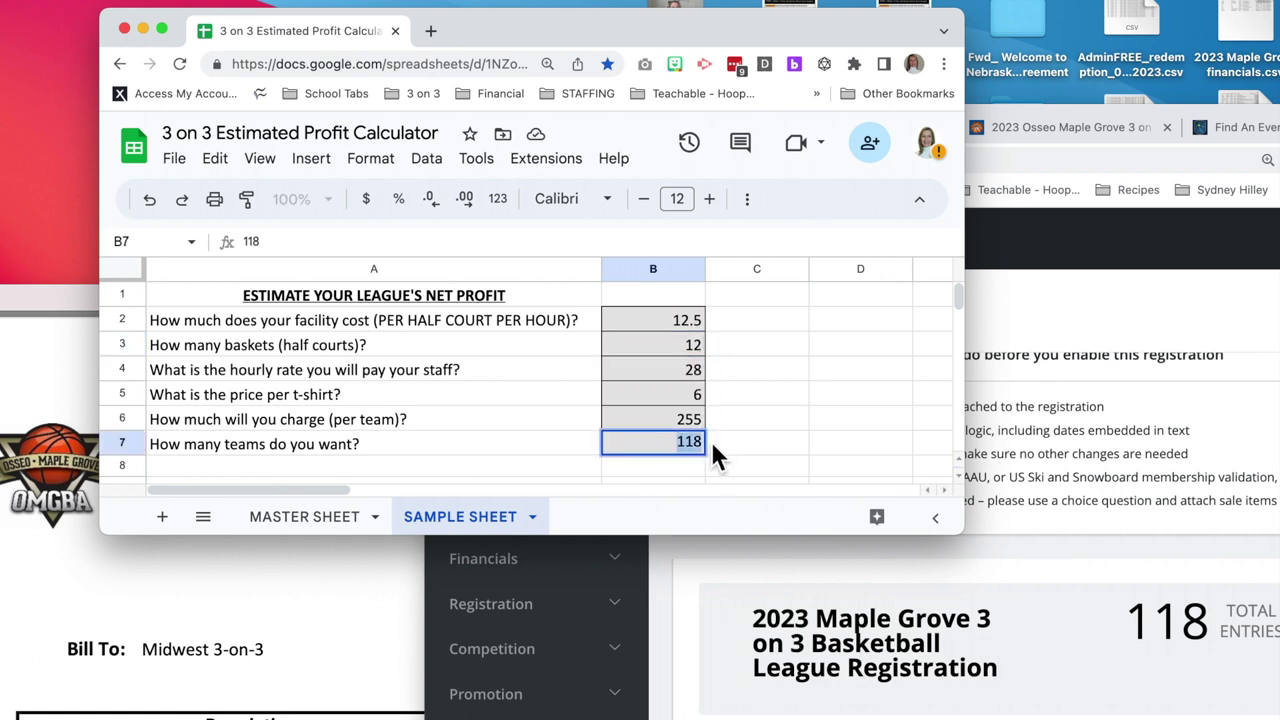
{"action": "type", "text": "101"}
{"action": "key", "text": "Return"}
{"action": "scroll", "coordinate": [777, 427], "scroll_direction": "down", "scroll_amount": 2}
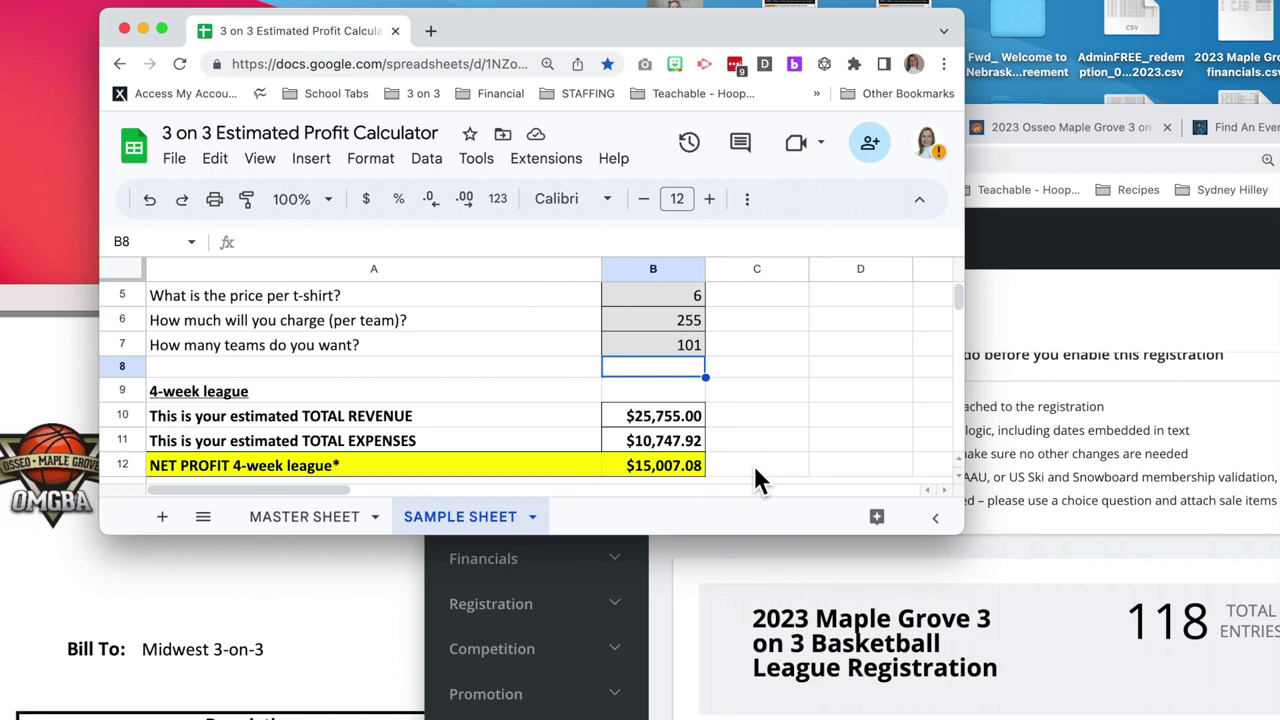
{"action": "scroll", "coordinate": [756, 481], "scroll_direction": "up", "scroll_amount": 1}
{"action": "scroll", "coordinate": [756, 481], "scroll_direction": "up", "scroll_amount": 3}
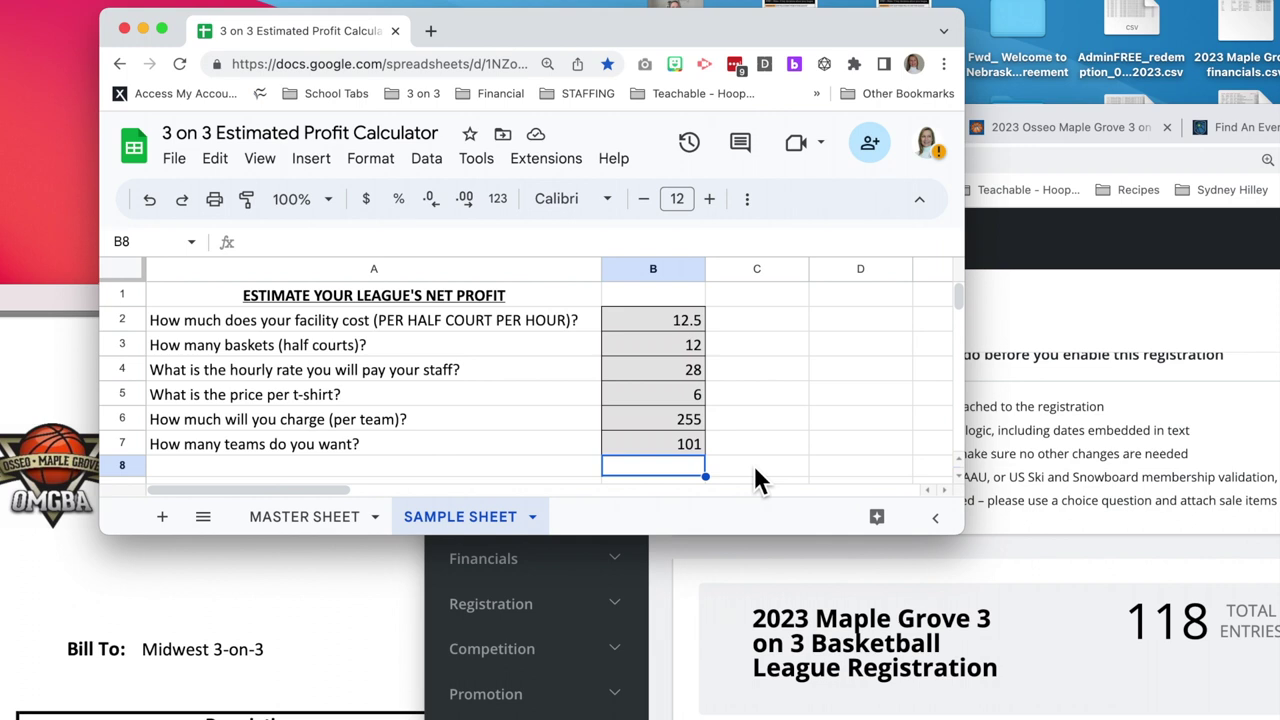
Step: Set the facility cost per half court per hour to 25 and check the 4-week league's net profit
{"action": "double_click", "coordinate": [665, 320]}
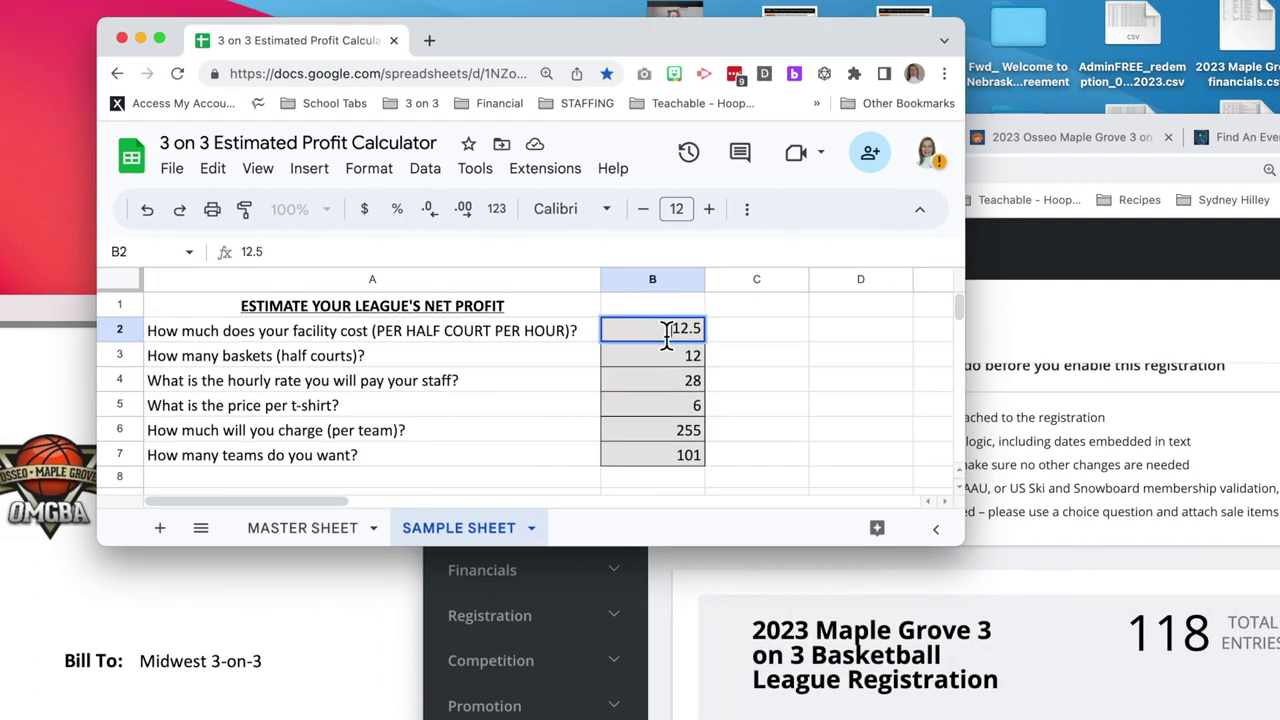
{"action": "left_click_drag", "start_coordinate": [665, 325], "coordinate": [715, 335]}
{"action": "type", "text": "25"}
{"action": "left_click", "coordinate": [779, 362]}
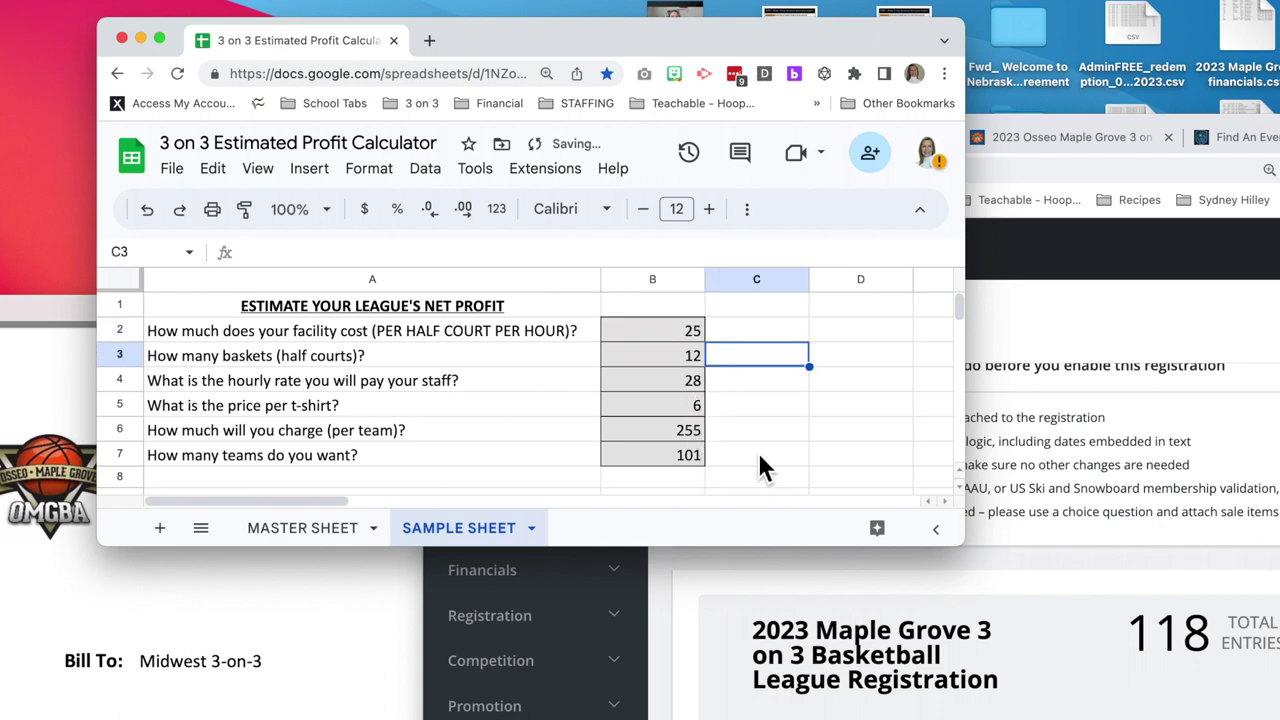
{"action": "scroll", "coordinate": [760, 462], "scroll_direction": "down", "scroll_amount": 3}
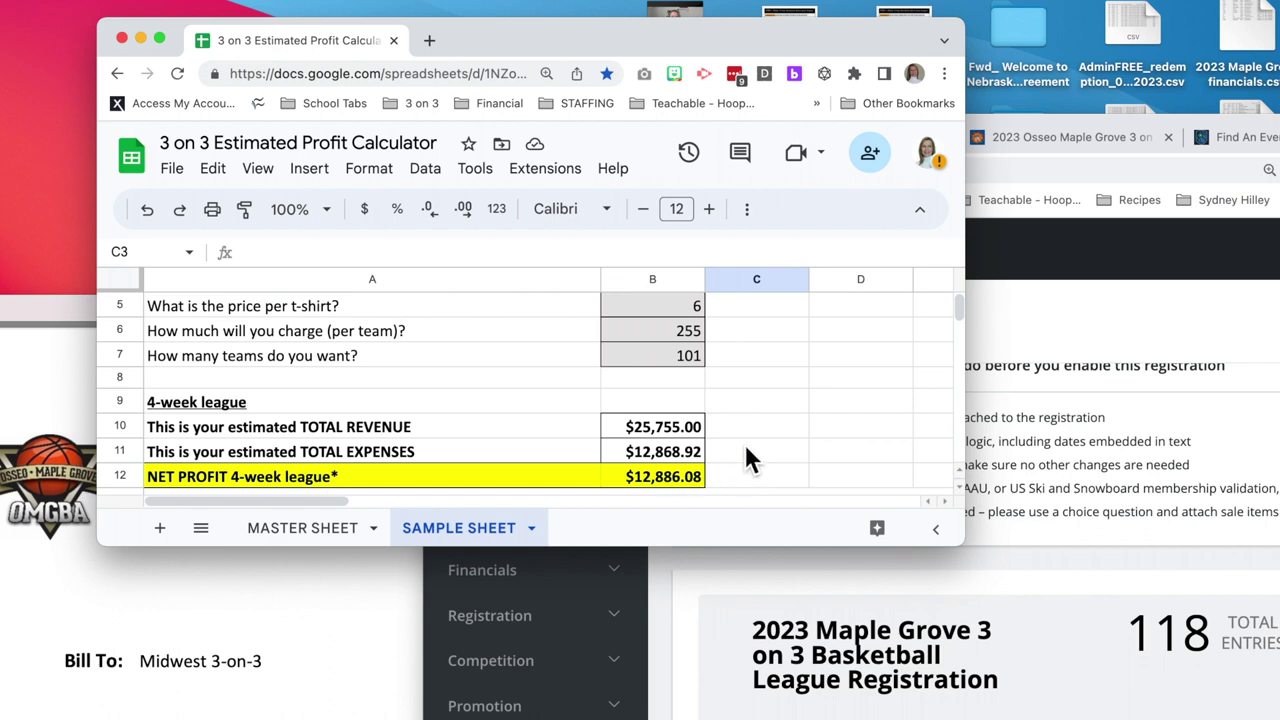
Step: Set the number of teams to 118 and check the recalculated 4-week league figures
{"action": "left_click", "coordinate": [678, 362]}
{"action": "type", "text": "118"}
{"action": "key", "text": "Return"}
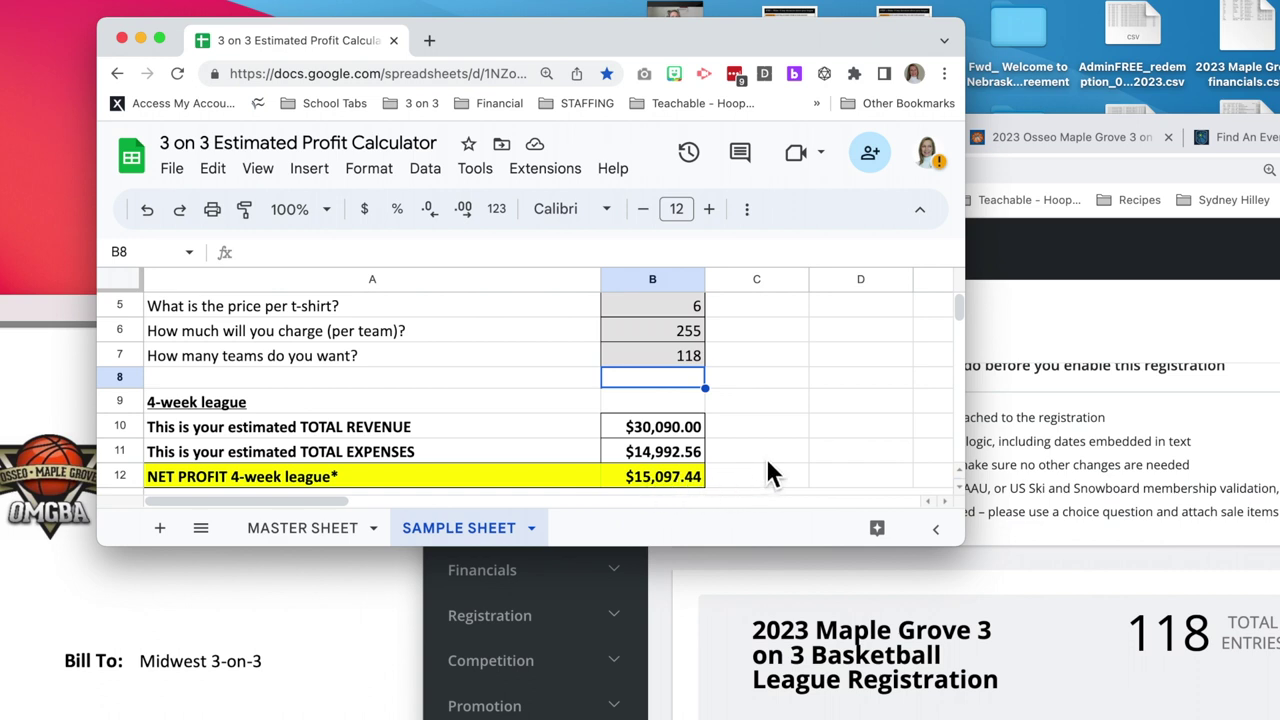
{"action": "scroll", "coordinate": [766, 473], "scroll_direction": "up", "scroll_amount": 2}
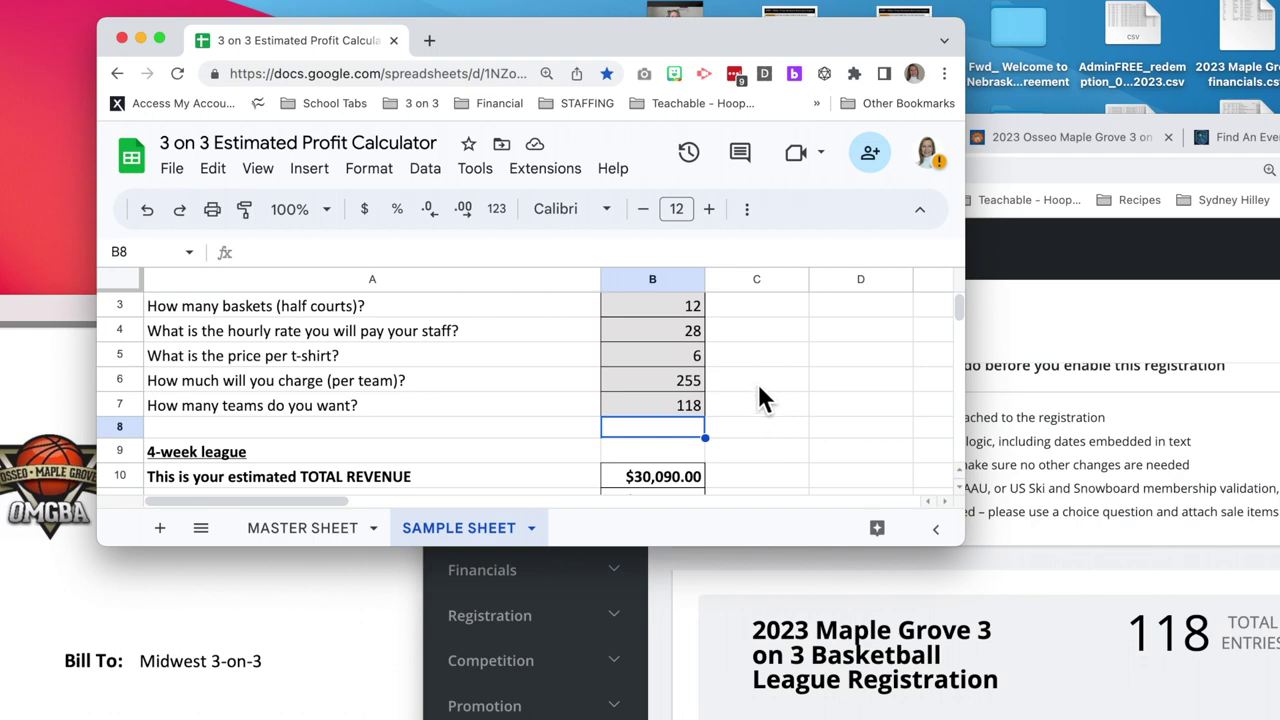
Step: Look over the Current Registrations list on the Timberwolves & Lynx Academy site and return to the calculator's input values
{"action": "left_click", "coordinate": [1262, 150]}
{"action": "left_click_drag", "start_coordinate": [1279, 138], "coordinate": [1050, 16]}
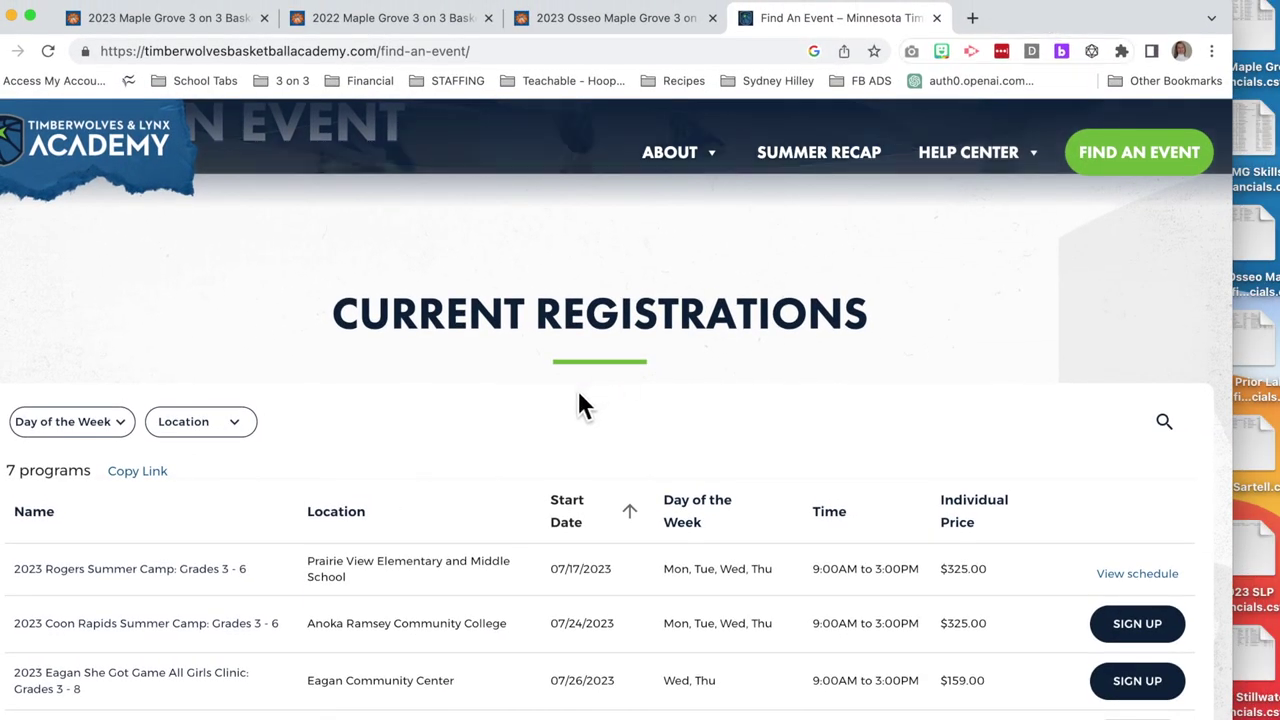
{"action": "scroll", "coordinate": [580, 395], "scroll_direction": "up", "scroll_amount": 4}
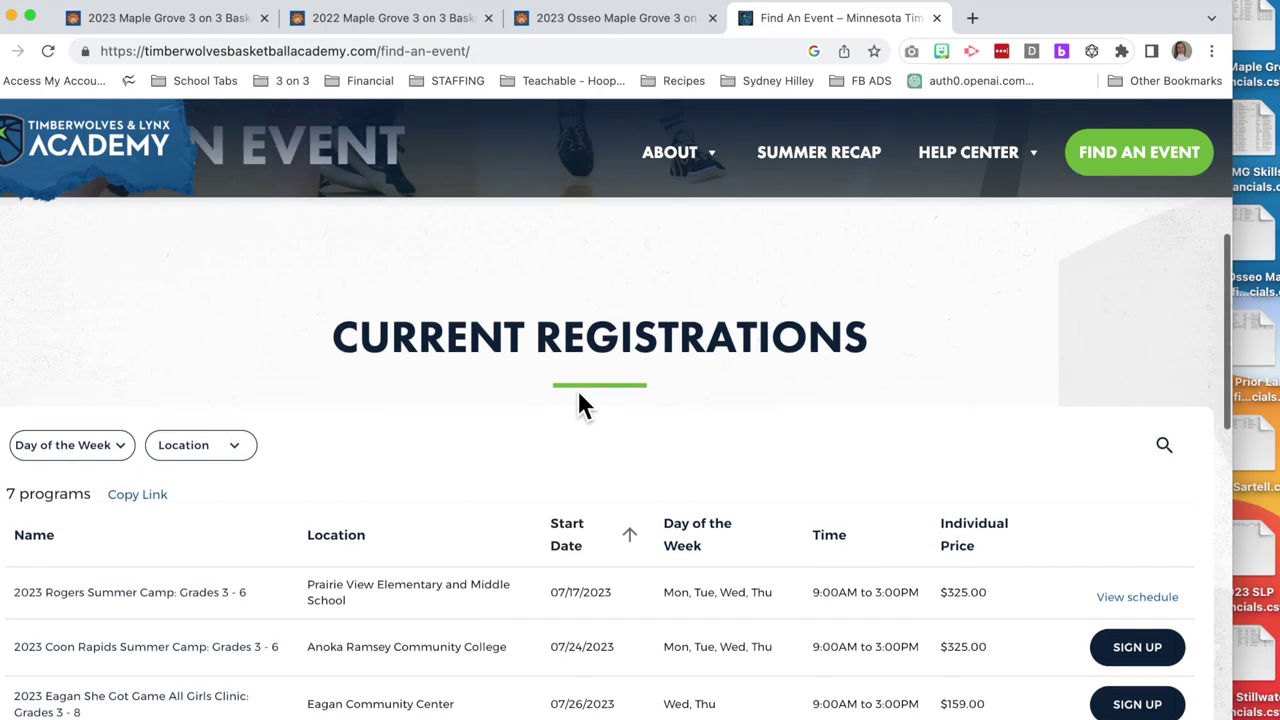
{"action": "scroll", "coordinate": [580, 405], "scroll_direction": "down", "scroll_amount": 4}
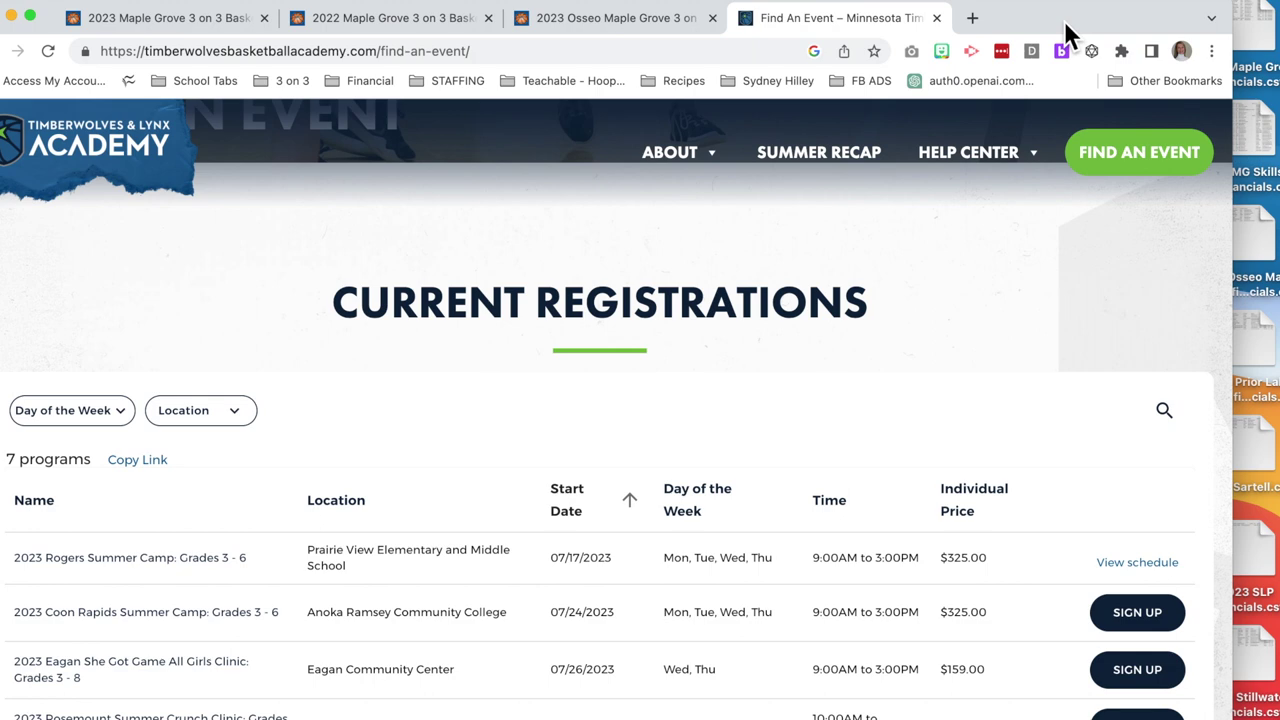
{"action": "left_click_drag", "start_coordinate": [1068, 34], "coordinate": [1080, 195]}
{"action": "left_click", "coordinate": [791, 36]}
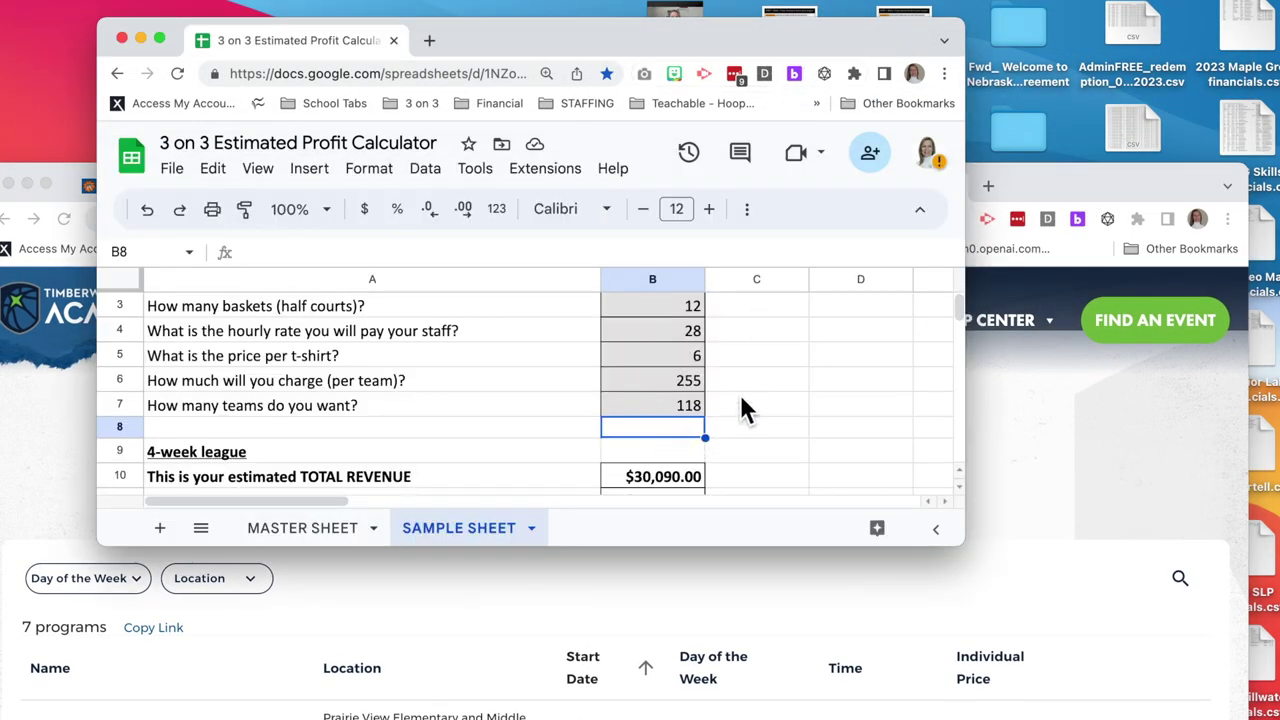
{"action": "scroll", "coordinate": [694, 340], "scroll_direction": "up", "scroll_amount": 2}
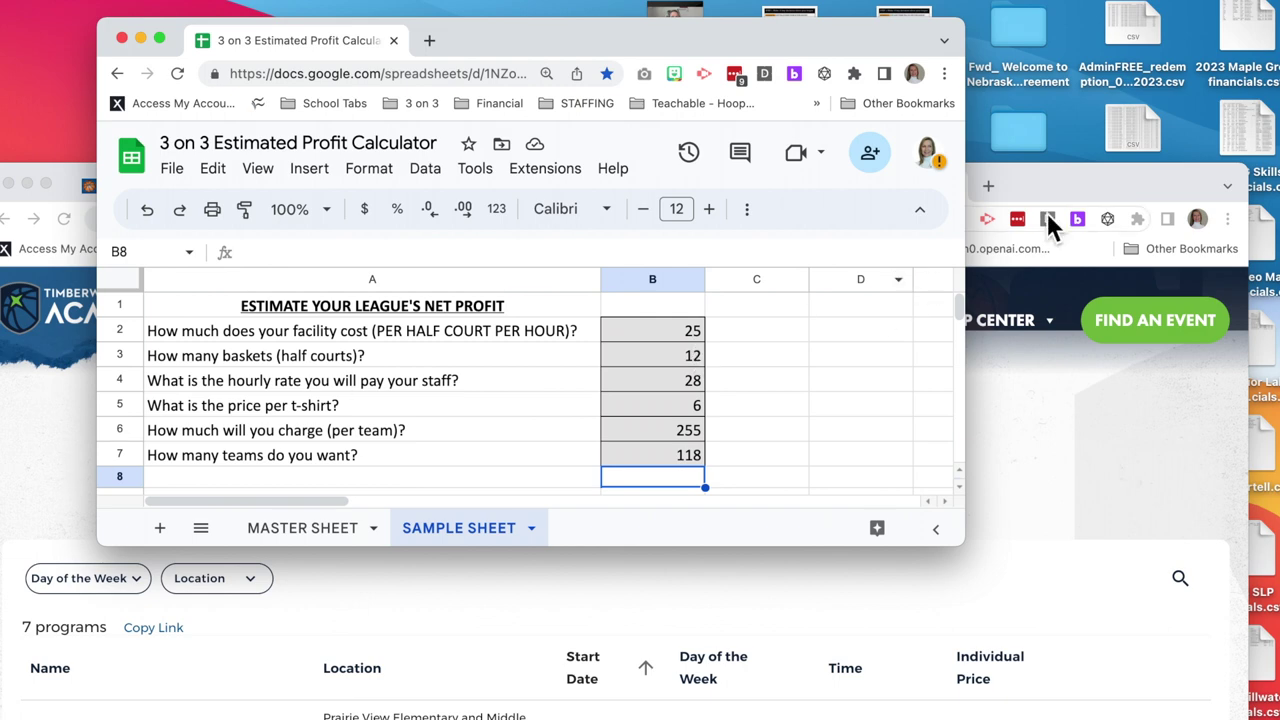
Step: Switch to the registrations browser window and view the 2023 Osseo Maple Grove 3 on 3 league's entry totals
{"action": "left_click", "coordinate": [1097, 187]}
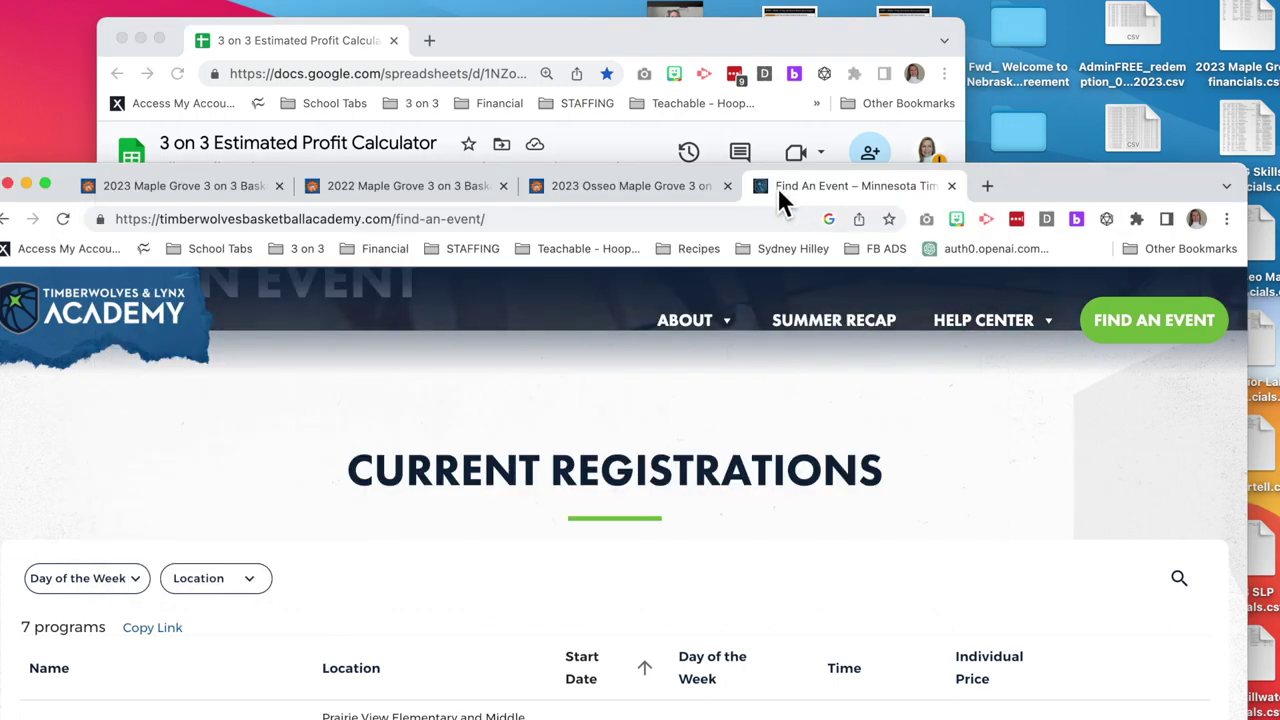
{"action": "left_click", "coordinate": [634, 184]}
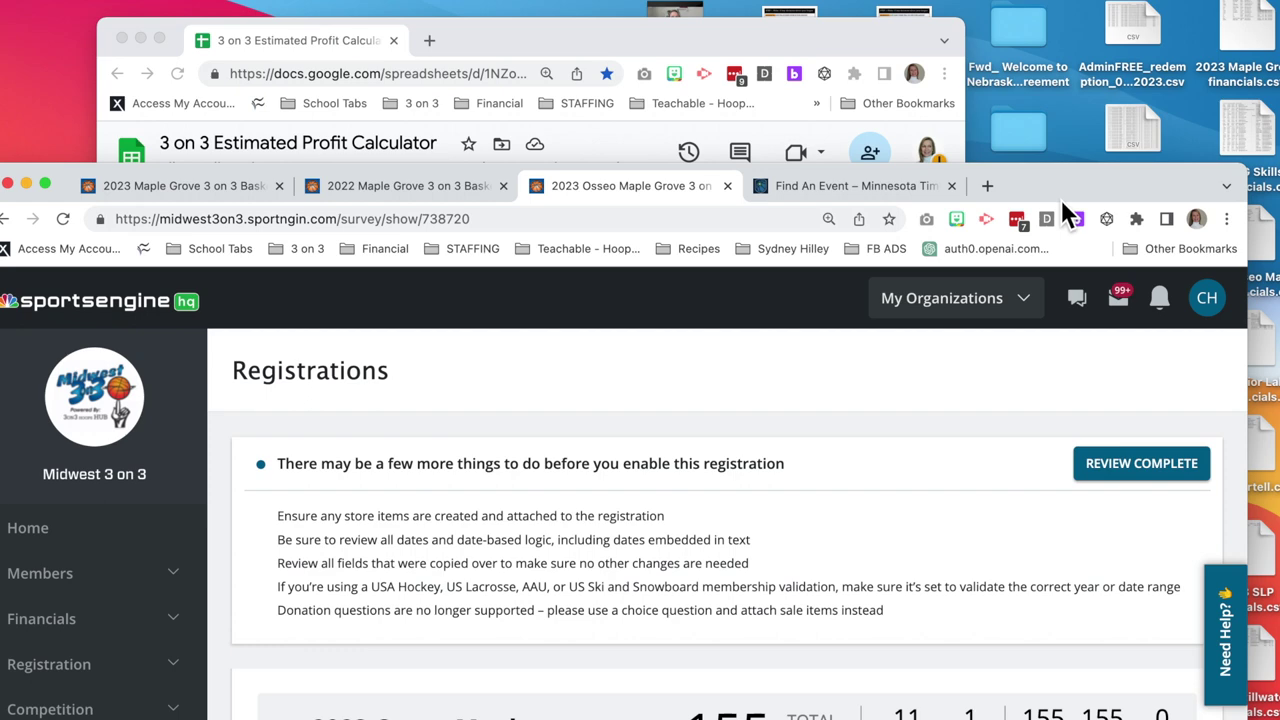
{"action": "left_click_drag", "start_coordinate": [1091, 185], "coordinate": [1105, 38]}
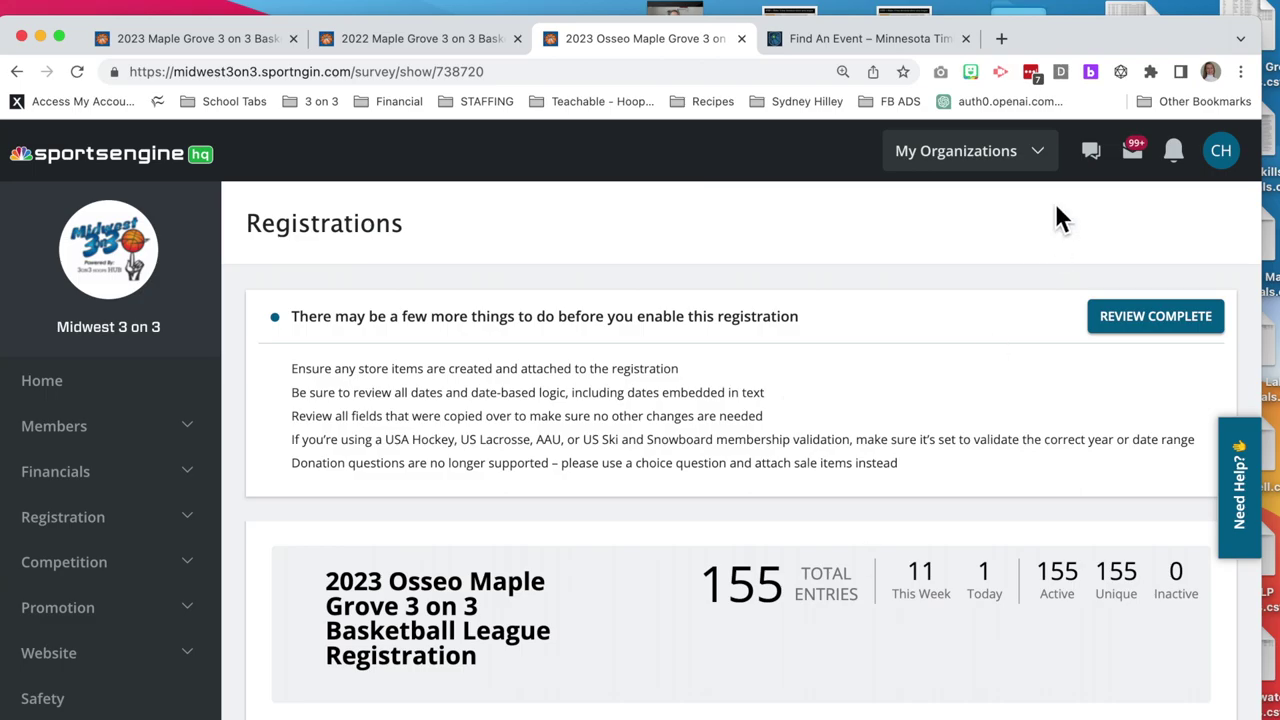
Step: Return to the profit calculator and set the facility cost per half court per hour to 12.5
{"action": "left_click_drag", "start_coordinate": [1097, 46], "coordinate": [1066, 429]}
{"action": "left_click", "coordinate": [807, 37]}
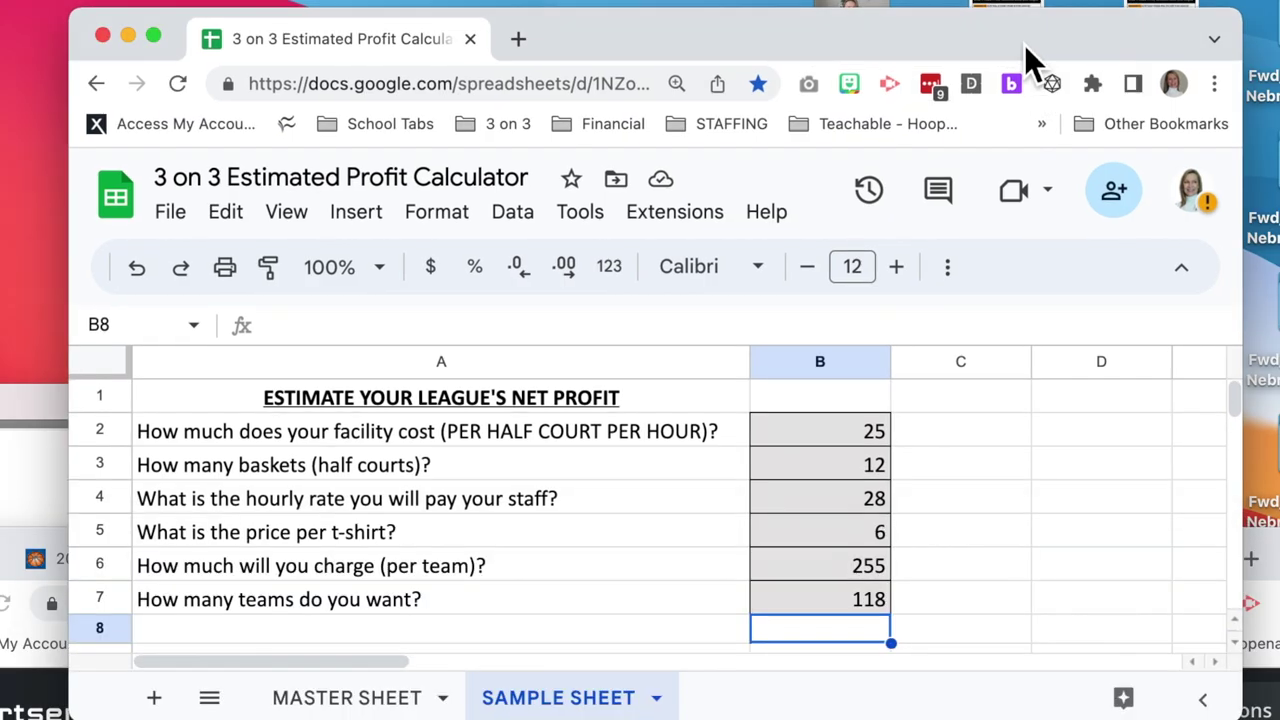
{"action": "double_click", "coordinate": [854, 438]}
{"action": "left_click_drag", "start_coordinate": [851, 437], "coordinate": [925, 458]}
{"action": "type", "text": "12.5"}
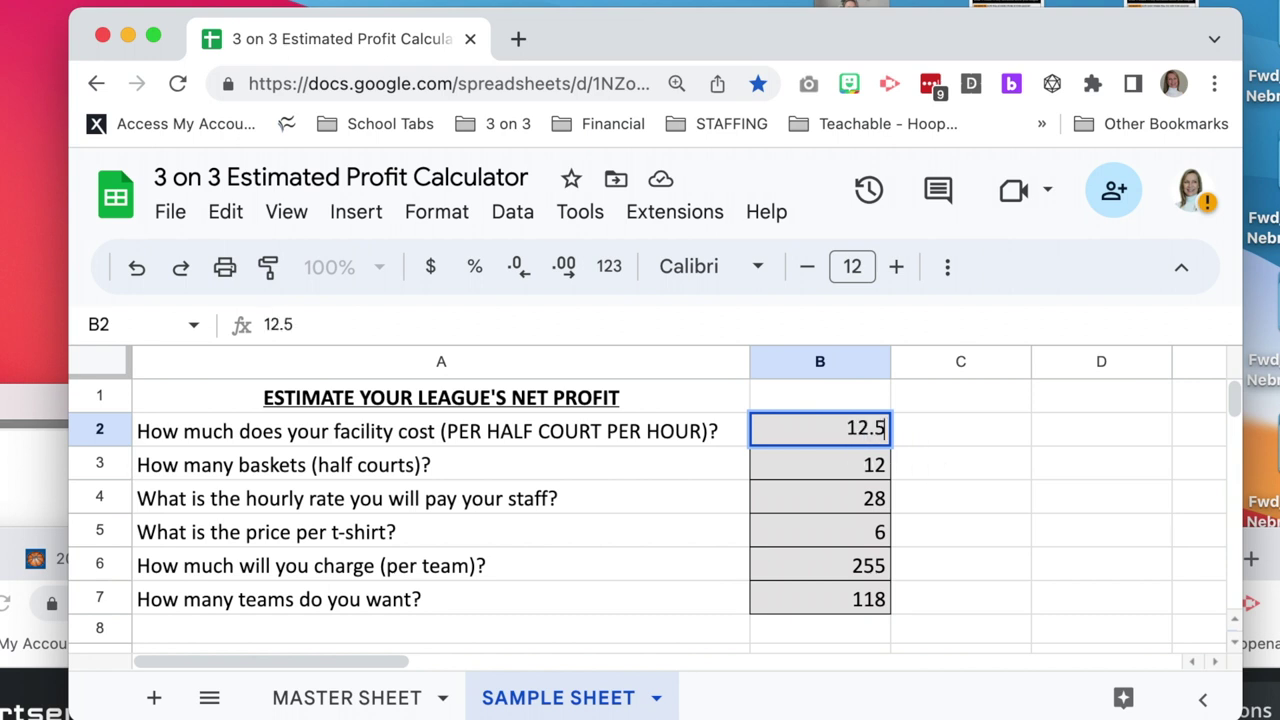
{"action": "key", "text": "Return"}
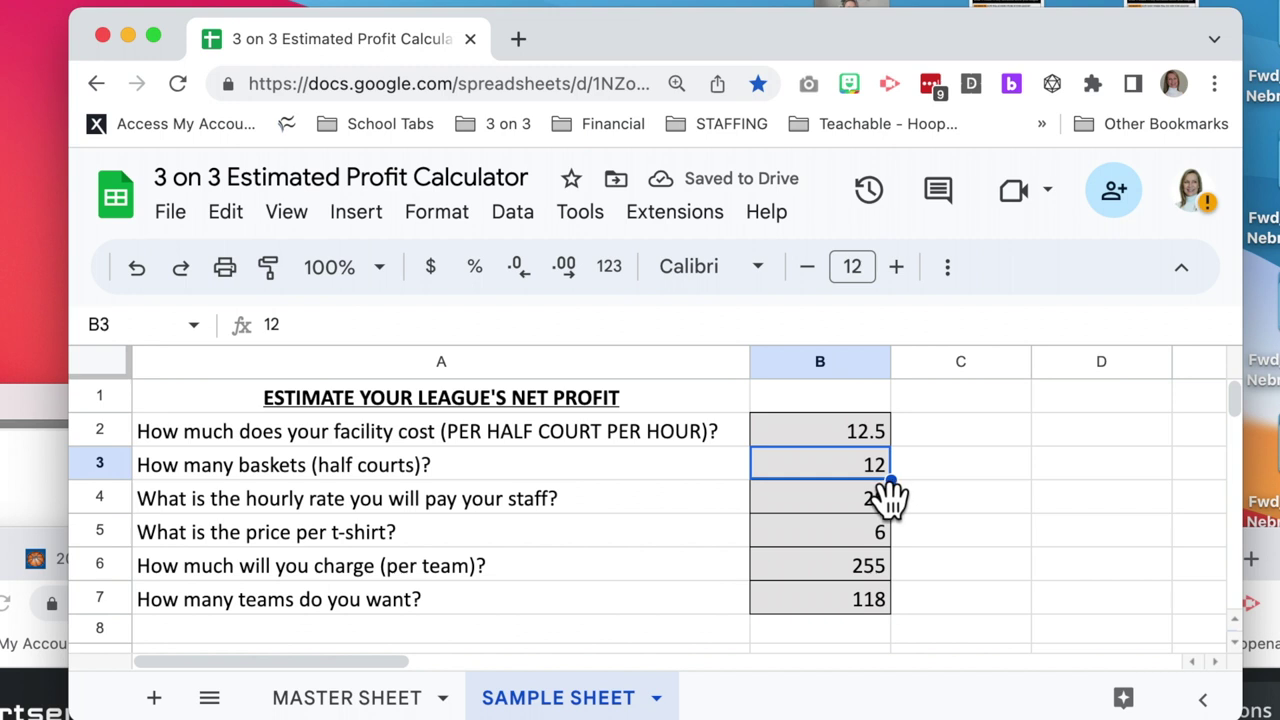
Step: Set the charge per team to 270 in the profit calculator
{"action": "double_click", "coordinate": [864, 570]}
{"action": "left_click_drag", "start_coordinate": [846, 568], "coordinate": [909, 572]}
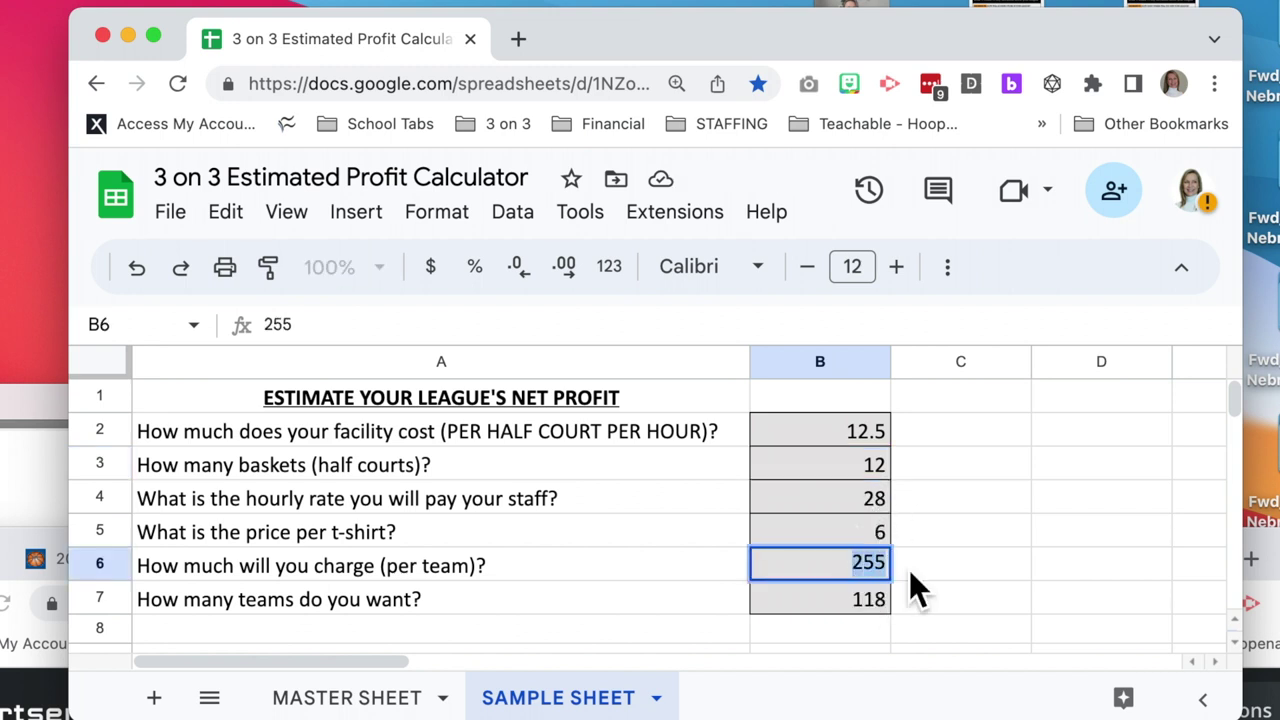
{"action": "type", "text": "270"}
{"action": "key", "text": "Return"}
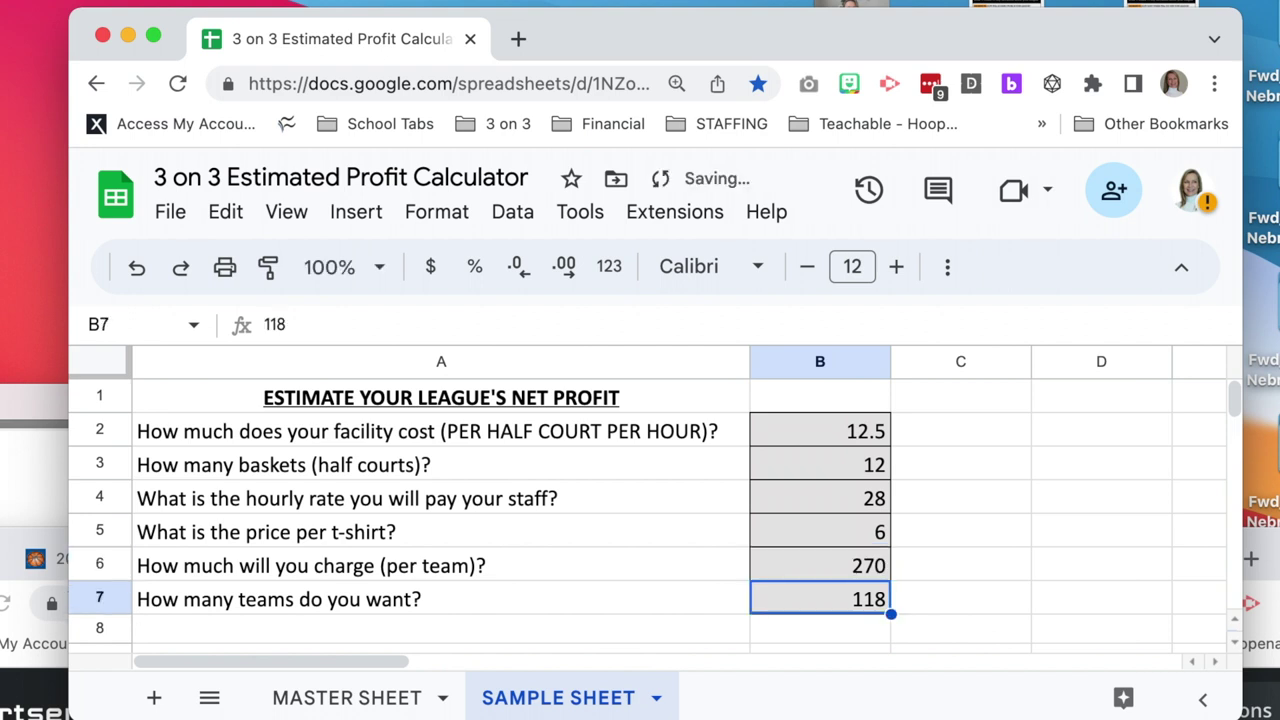
Step: Set the number of teams wanted to 181
{"action": "double_click", "coordinate": [860, 603]}
{"action": "left_click_drag", "start_coordinate": [843, 605], "coordinate": [910, 620]}
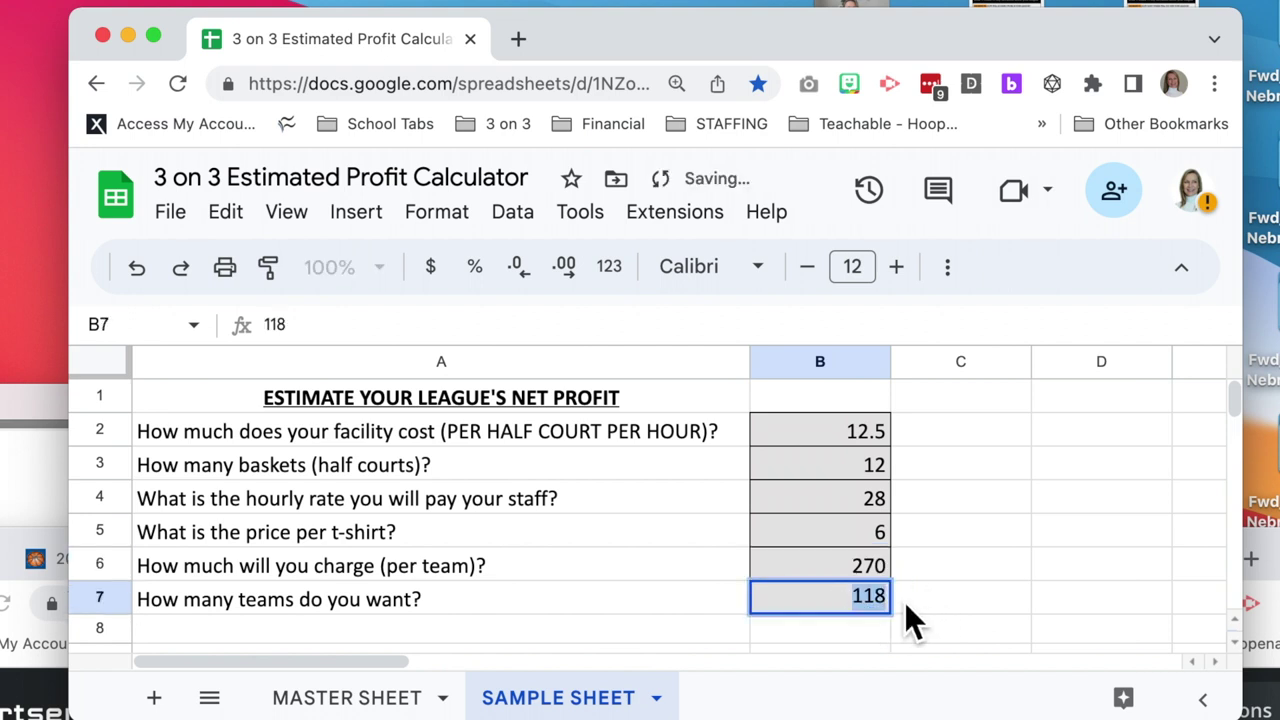
{"action": "type", "text": "181"}
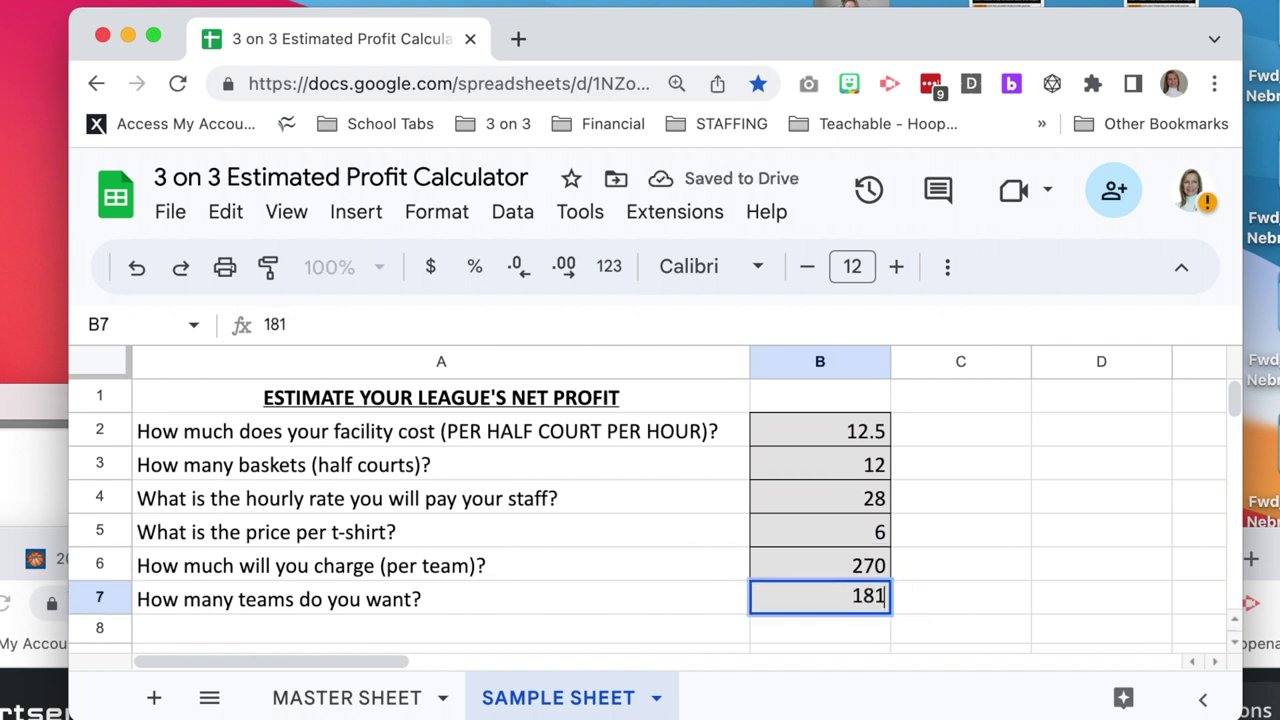
{"action": "left_click", "coordinate": [1000, 611]}
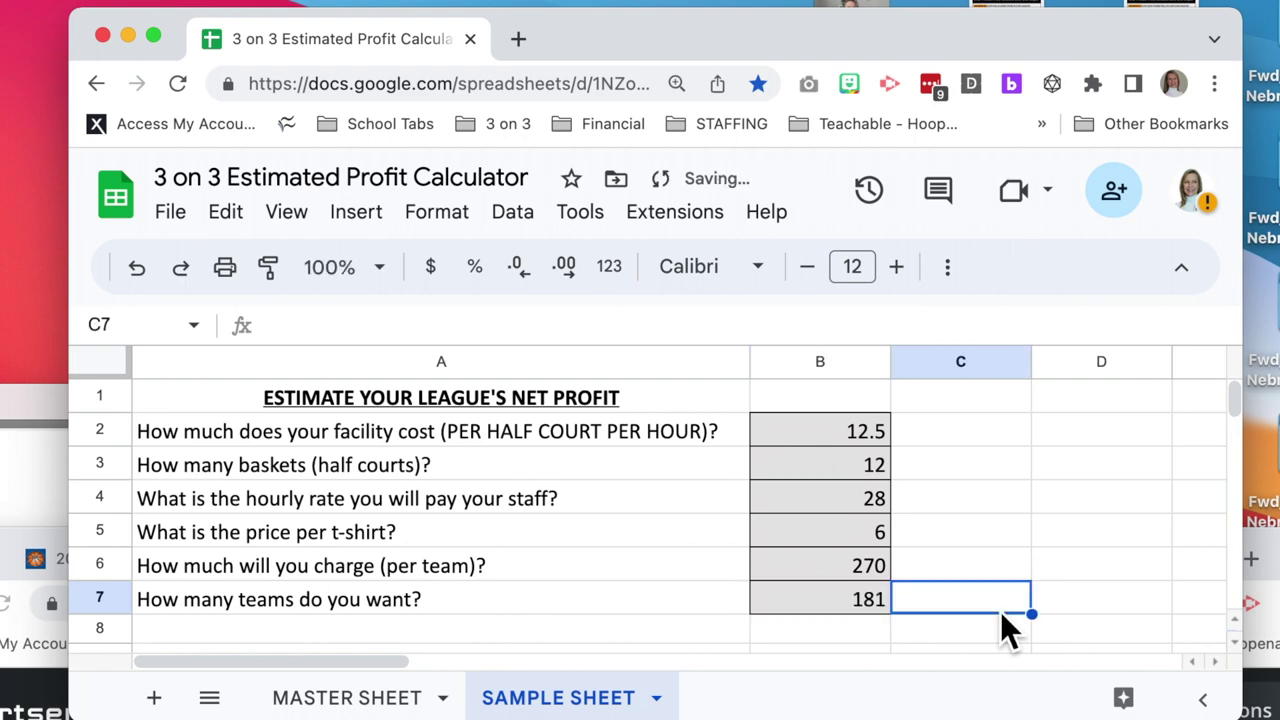
Step: Compare the recalculated revenue, expenses and net profit of the 4-week and 5-week leagues with the input values
{"action": "scroll", "coordinate": [1000, 611], "scroll_direction": "down", "scroll_amount": 3}
{"action": "scroll", "coordinate": [1000, 613], "scroll_direction": "down", "scroll_amount": 4}
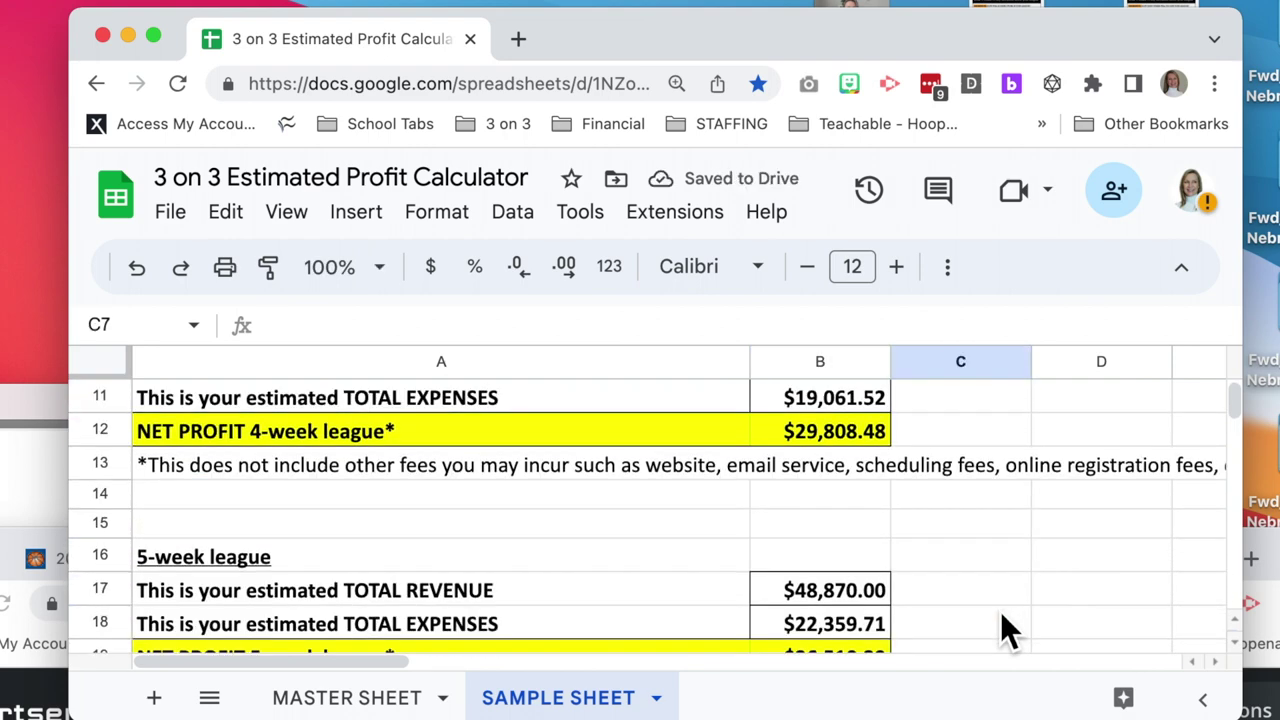
{"action": "scroll", "coordinate": [1000, 625], "scroll_direction": "down", "scroll_amount": 1}
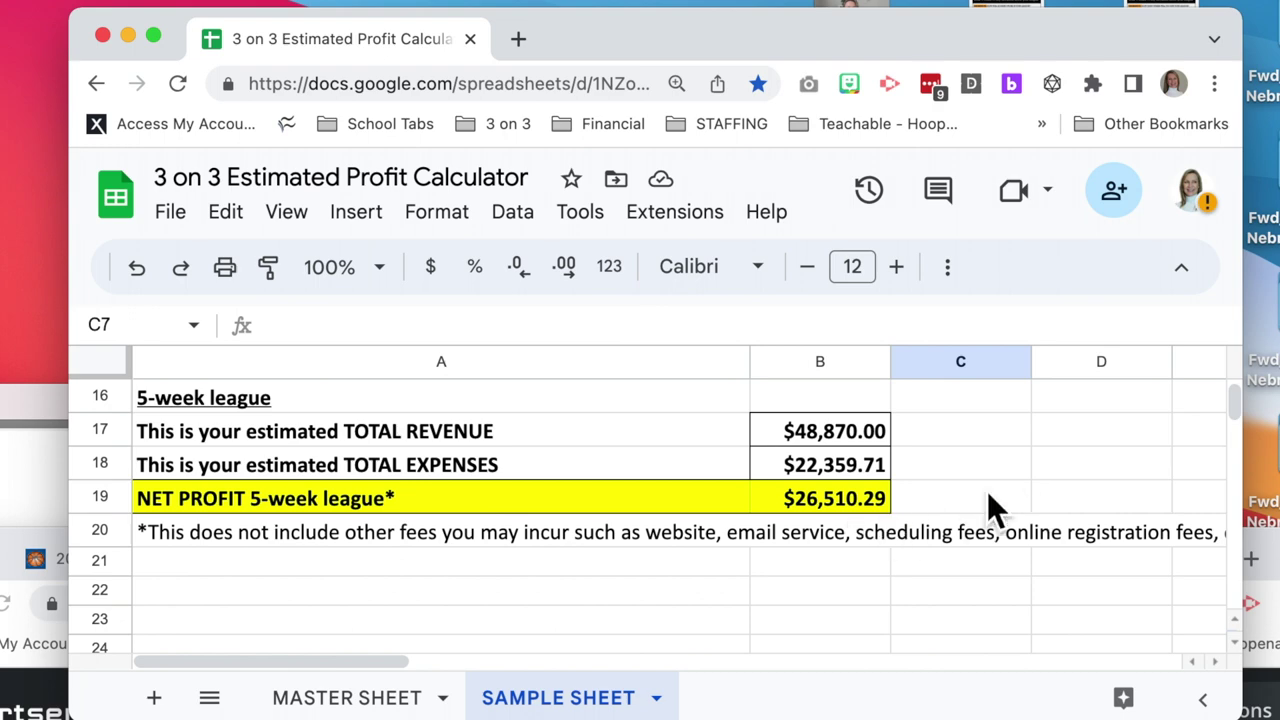
{"action": "scroll", "coordinate": [987, 505], "scroll_direction": "up", "scroll_amount": 5}
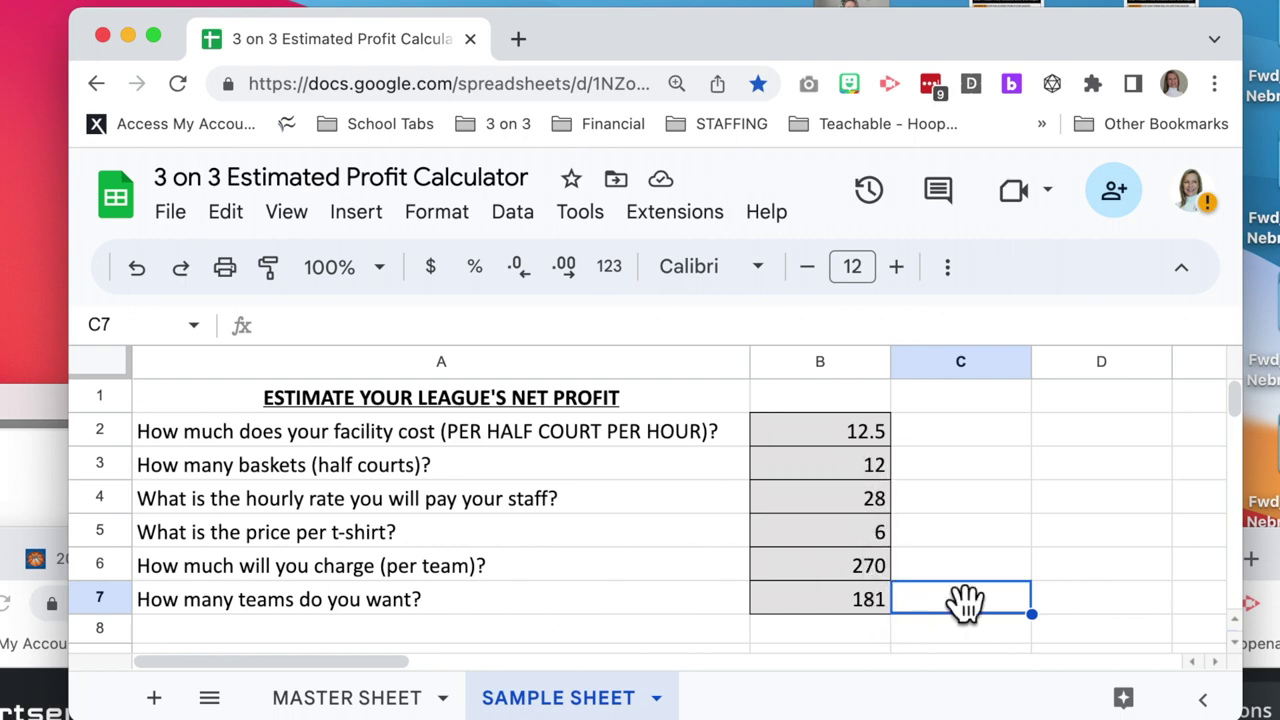
{"action": "scroll", "coordinate": [955, 600], "scroll_direction": "down", "scroll_amount": 5}
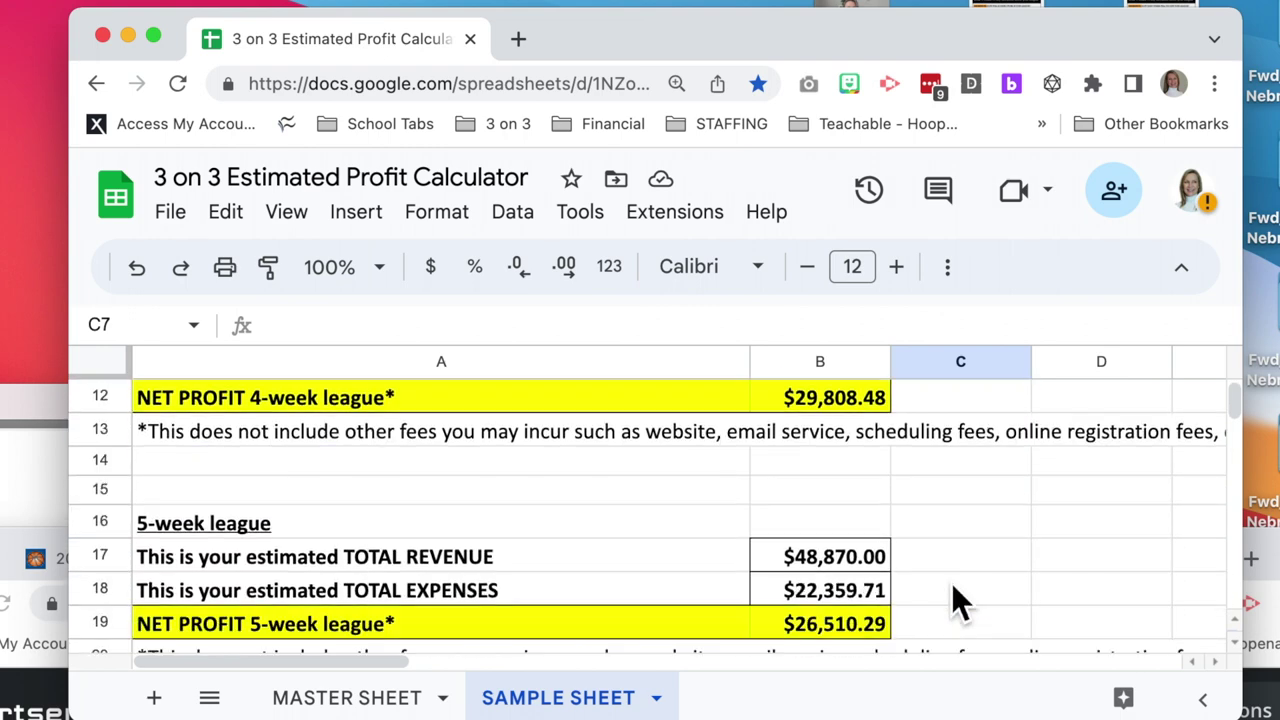
{"action": "scroll", "coordinate": [945, 630], "scroll_direction": "down", "scroll_amount": 1}
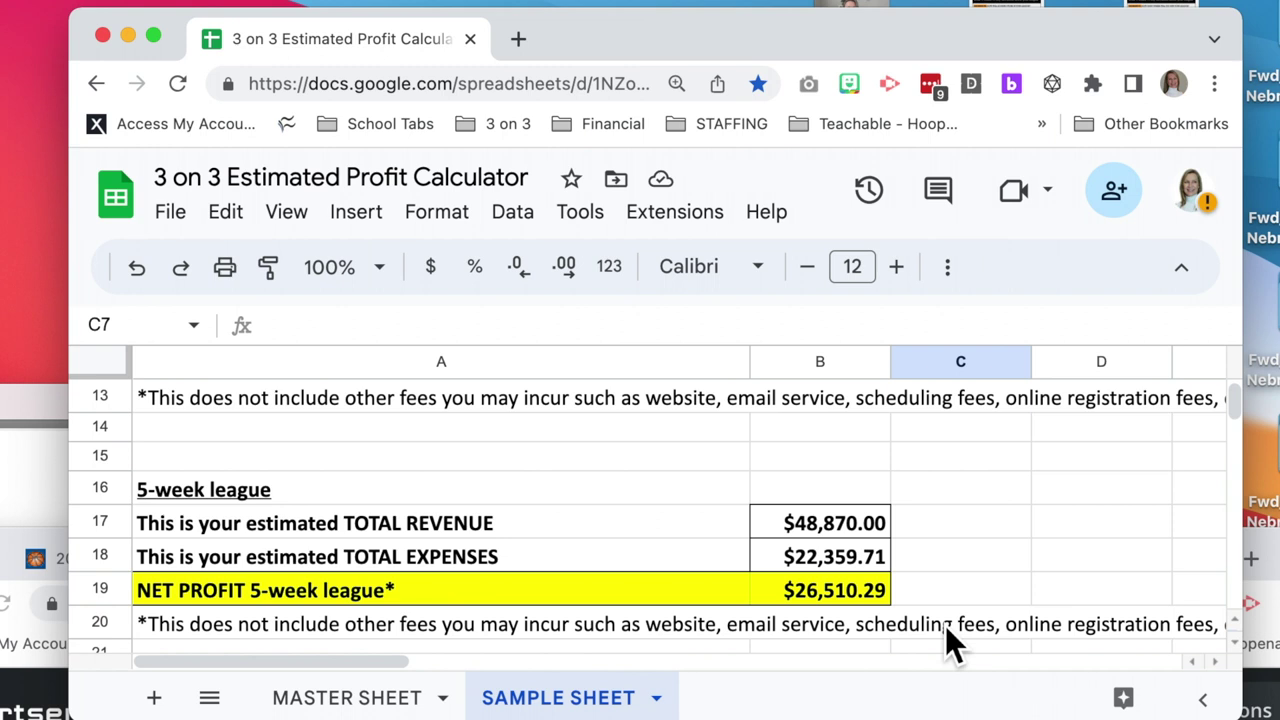
Step: Widen the browser window to read the full note on excluded fees, and return to the calculator's input values
{"action": "left_click_drag", "start_coordinate": [1242, 690], "coordinate": [1279, 650]}
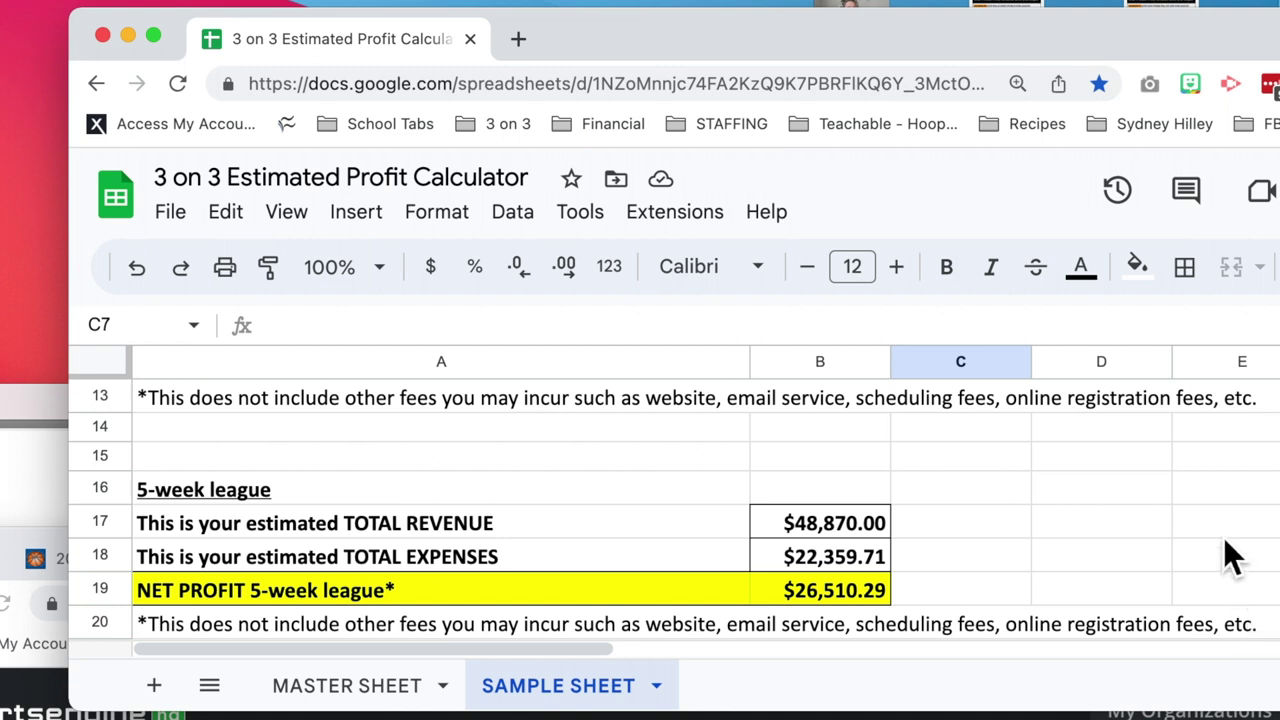
{"action": "scroll", "coordinate": [1223, 537], "scroll_direction": "up", "scroll_amount": 1}
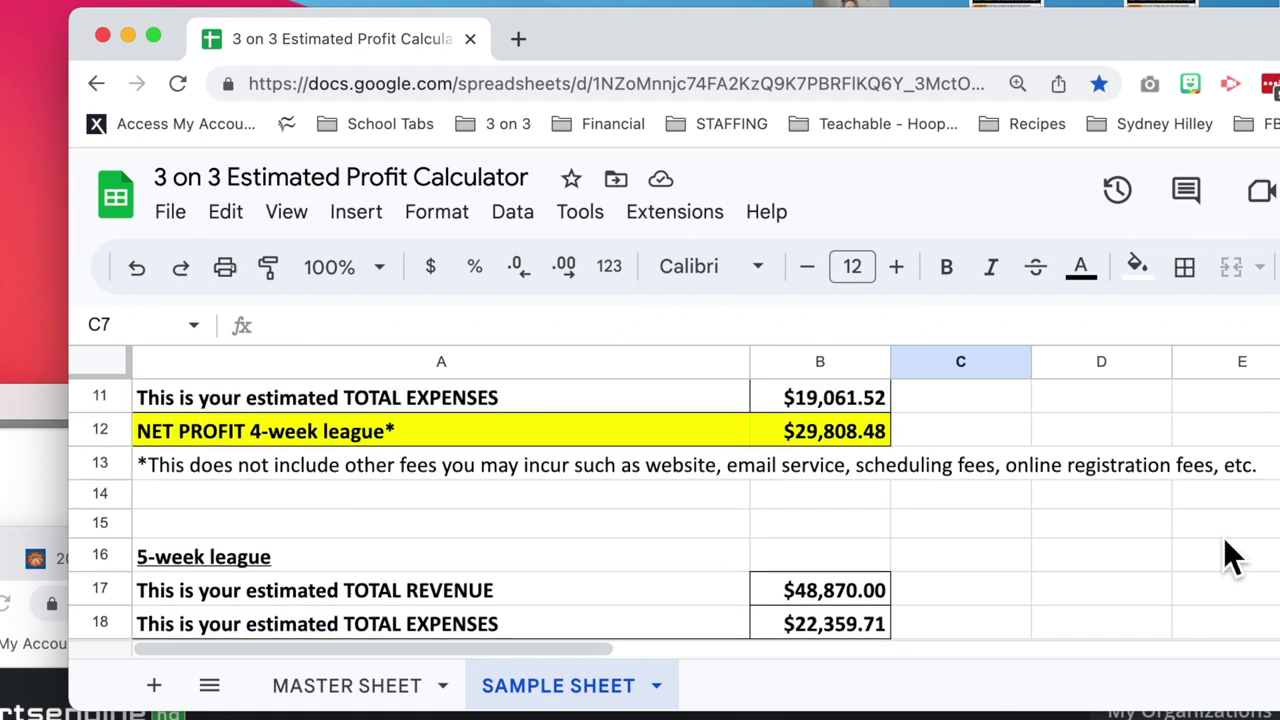
{"action": "scroll", "coordinate": [1223, 537], "scroll_direction": "up", "scroll_amount": 3}
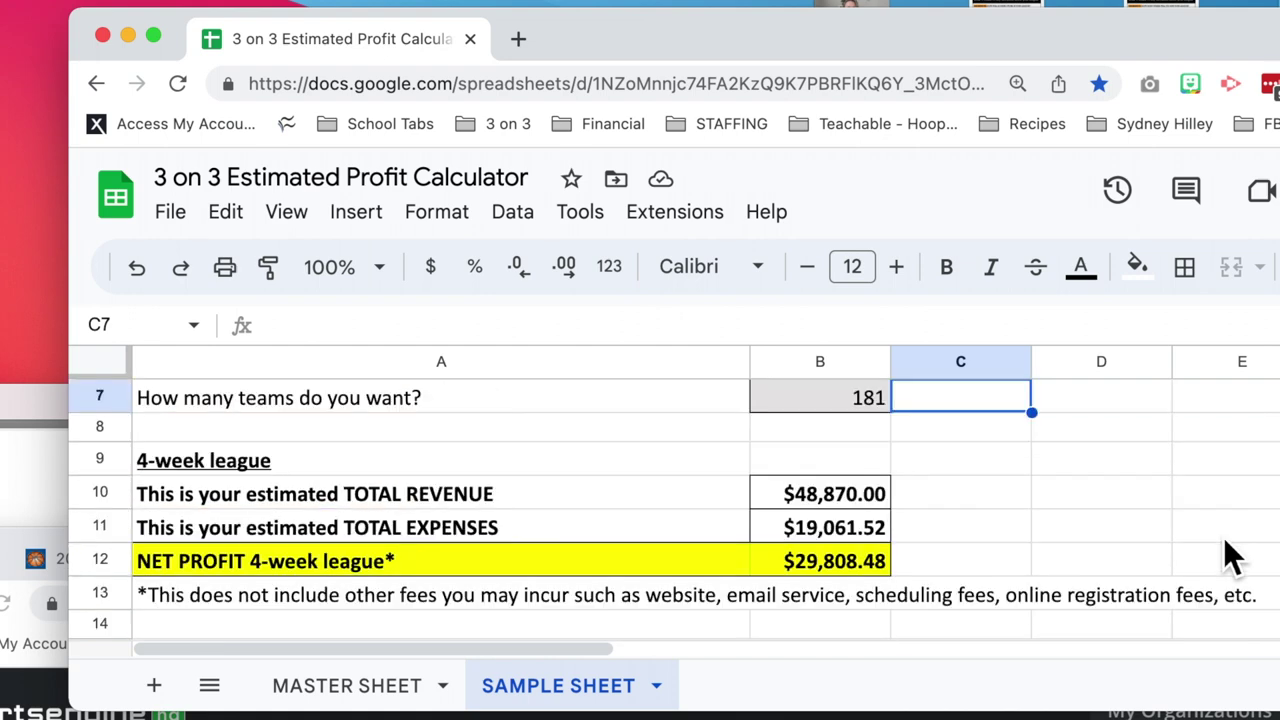
{"action": "scroll", "coordinate": [1225, 541], "scroll_direction": "up", "scroll_amount": 4}
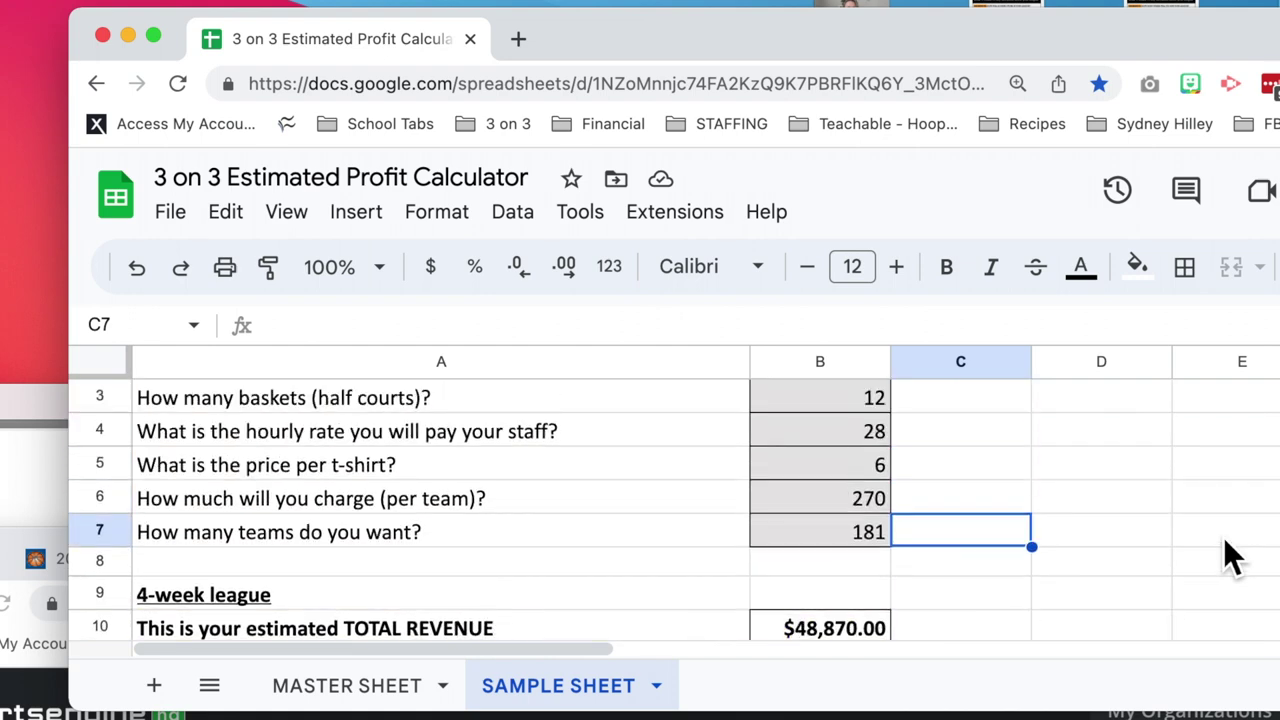
{"action": "scroll", "coordinate": [1223, 556], "scroll_direction": "up", "scroll_amount": 1}
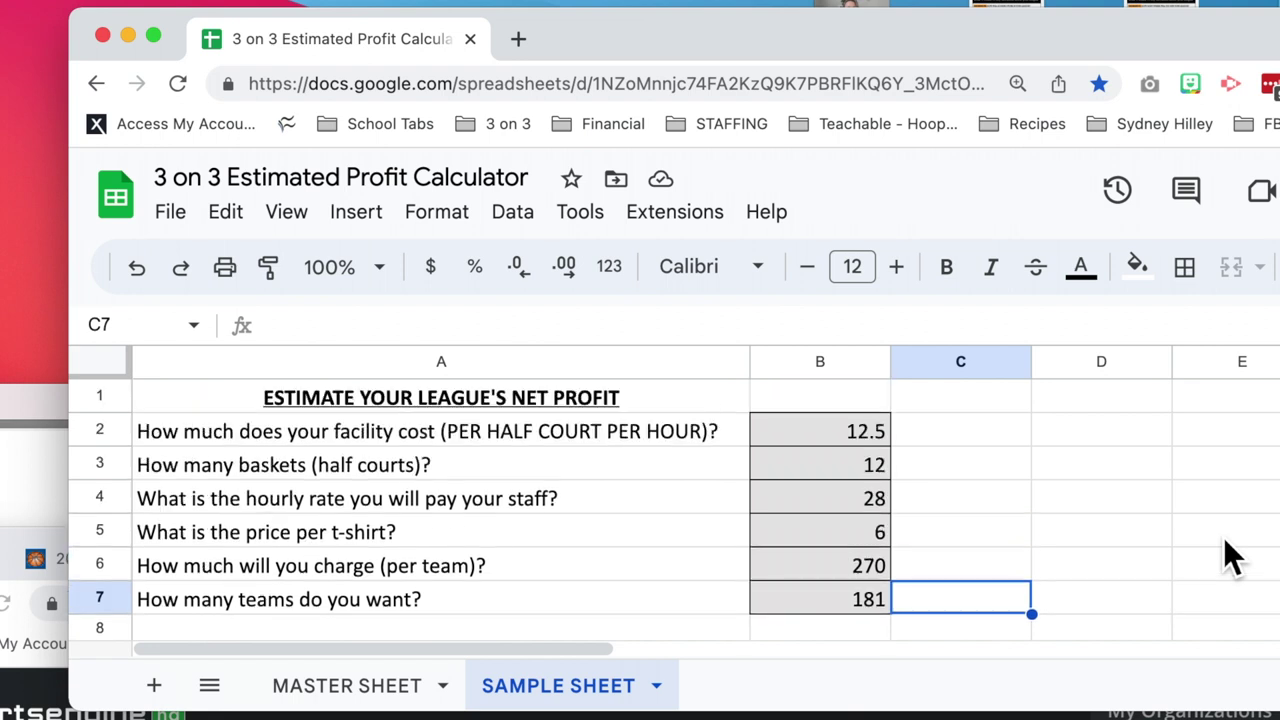